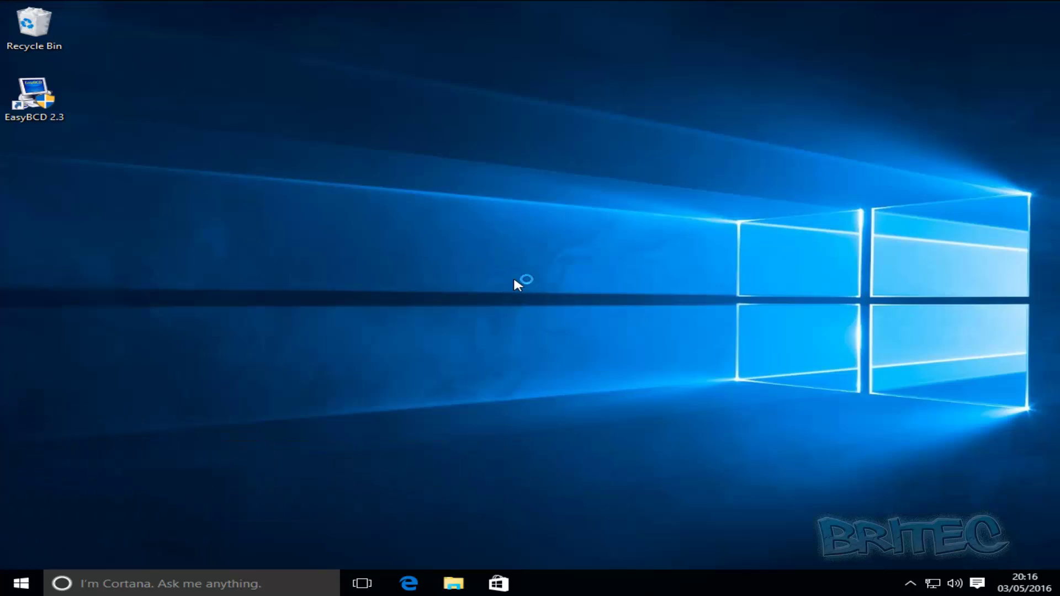
Open Advanced display settings from the desktop's Display settings, showing resolution stuck at 1152 × 864
{"action": "right_click", "coordinate": [504, 296]}
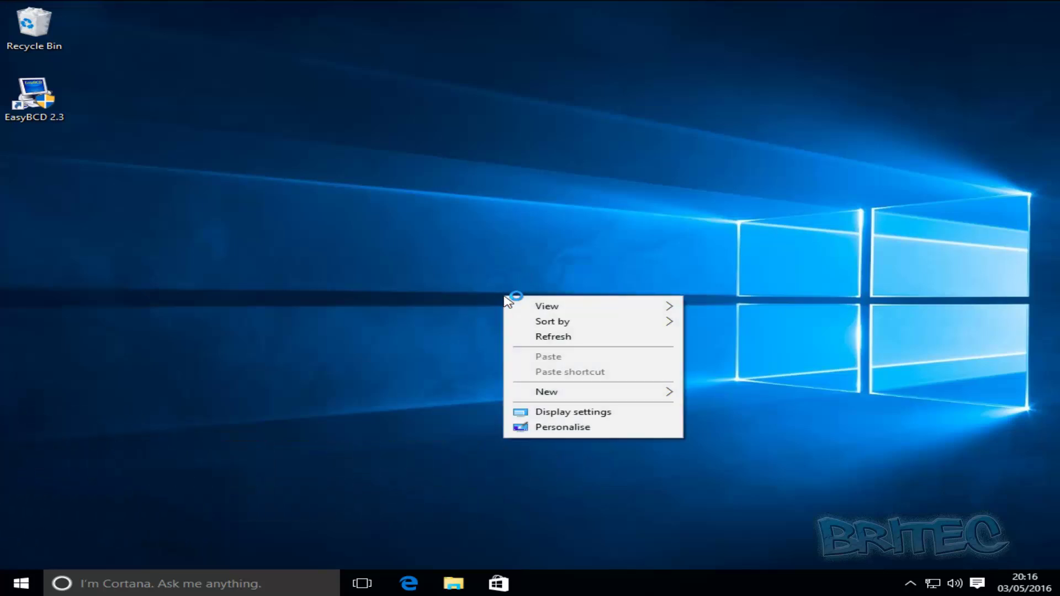
{"action": "left_click", "coordinate": [573, 416]}
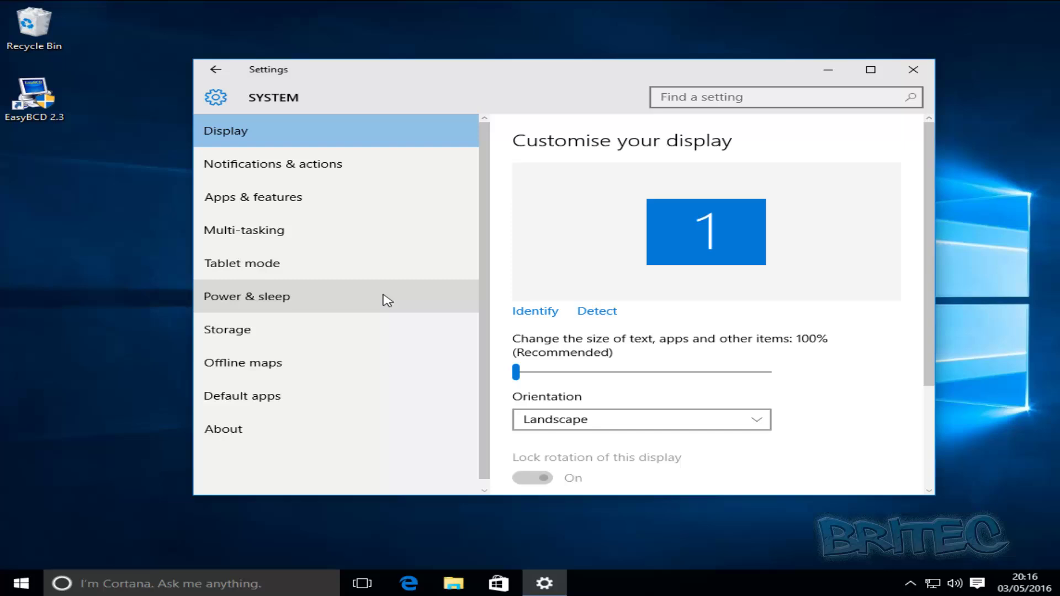
{"action": "scroll", "coordinate": [652, 378], "scroll_direction": "down", "scroll_amount": 3}
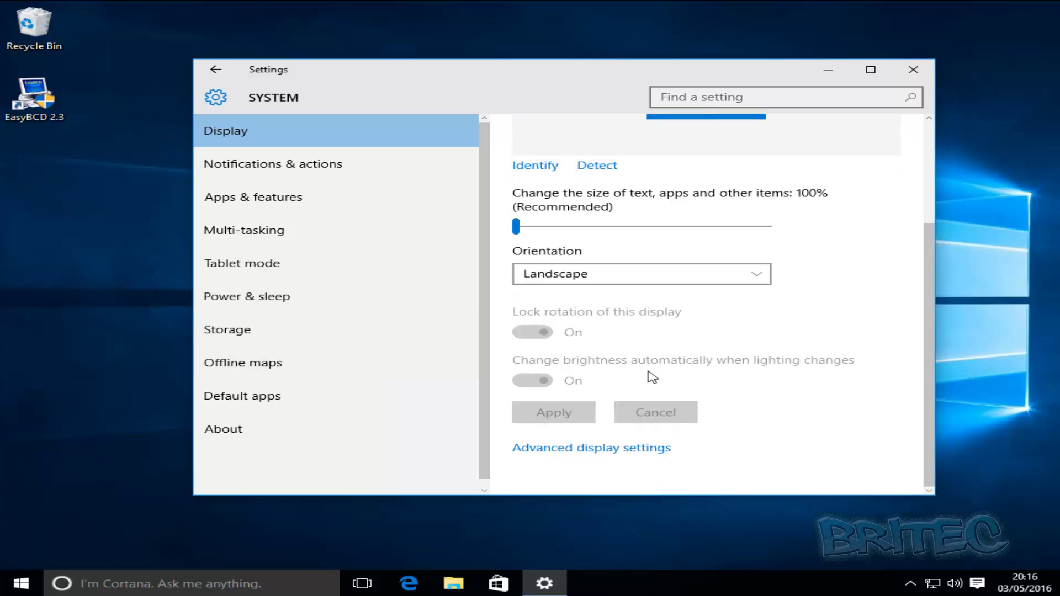
{"action": "left_click", "coordinate": [574, 452]}
{"action": "scroll", "coordinate": [665, 408], "scroll_direction": "down", "scroll_amount": 3}
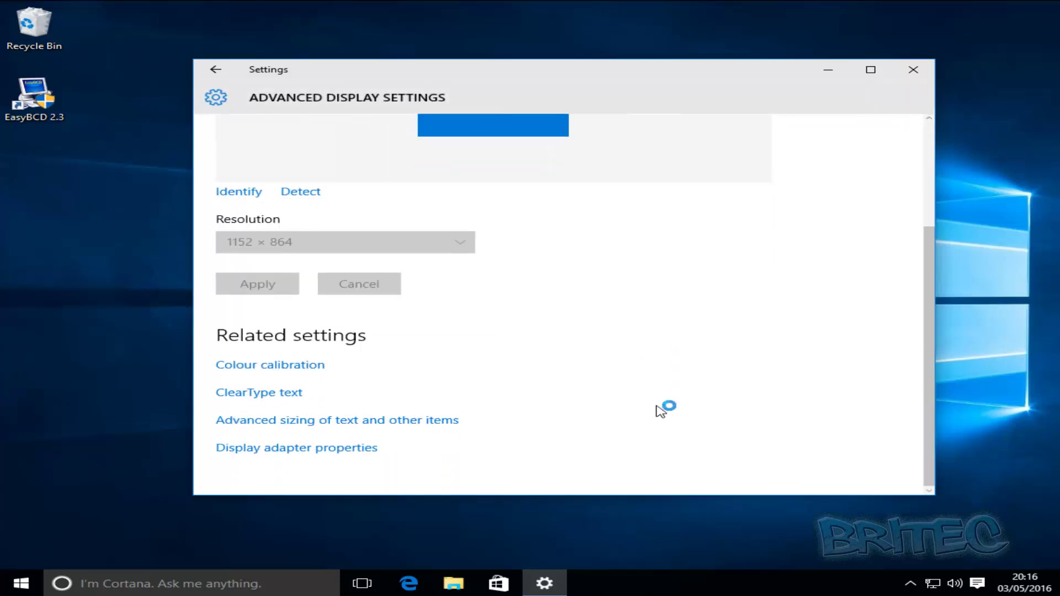
{"action": "scroll", "coordinate": [663, 409], "scroll_direction": "up", "scroll_amount": 5}
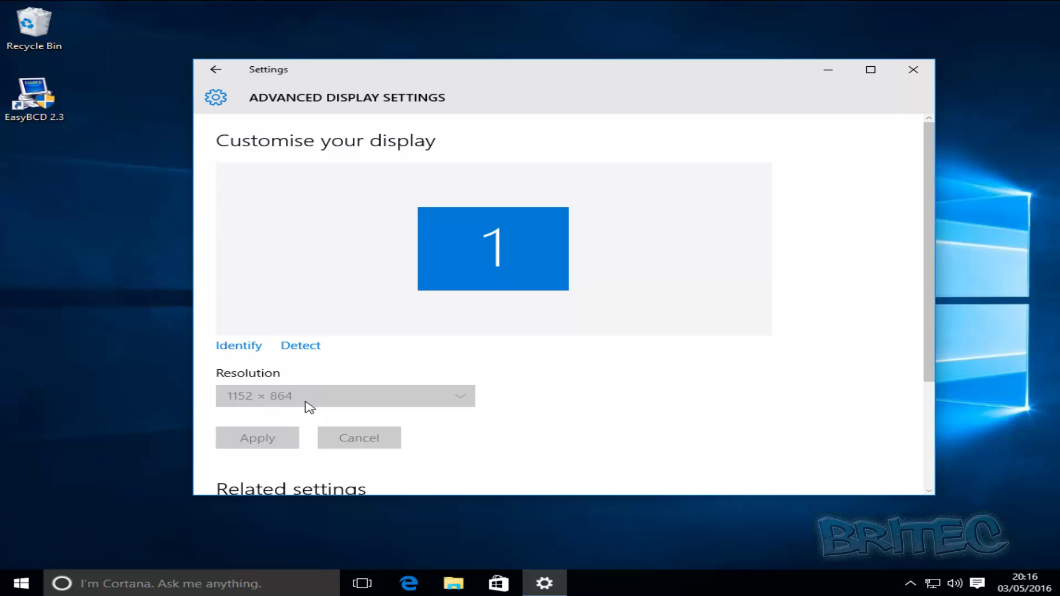
{"action": "scroll", "coordinate": [521, 399], "scroll_direction": "down", "scroll_amount": 3}
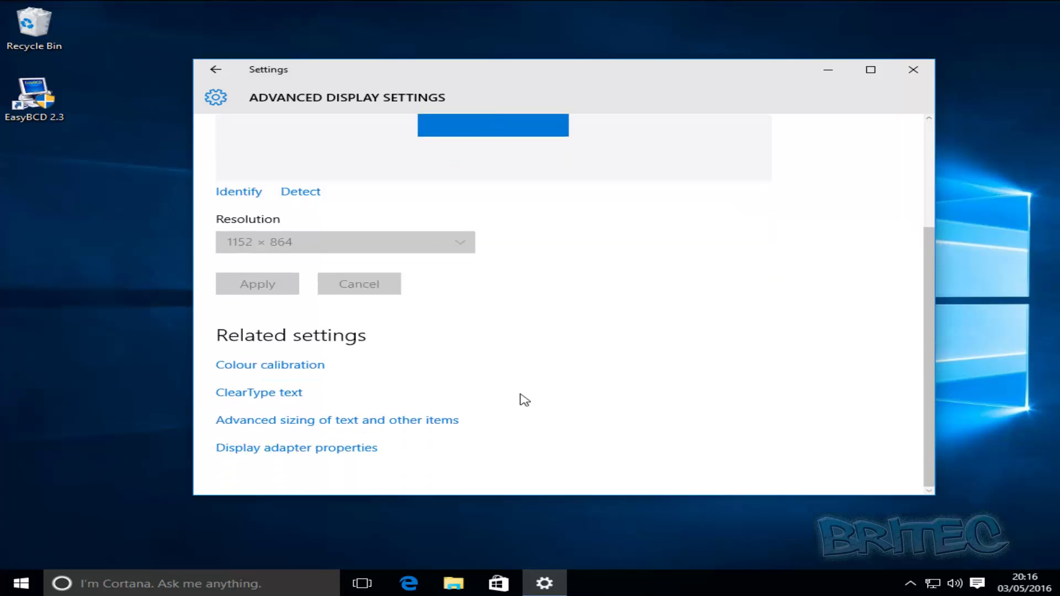
Open Display adapter properties and drag the dialog into clearer view
{"action": "left_click", "coordinate": [300, 451]}
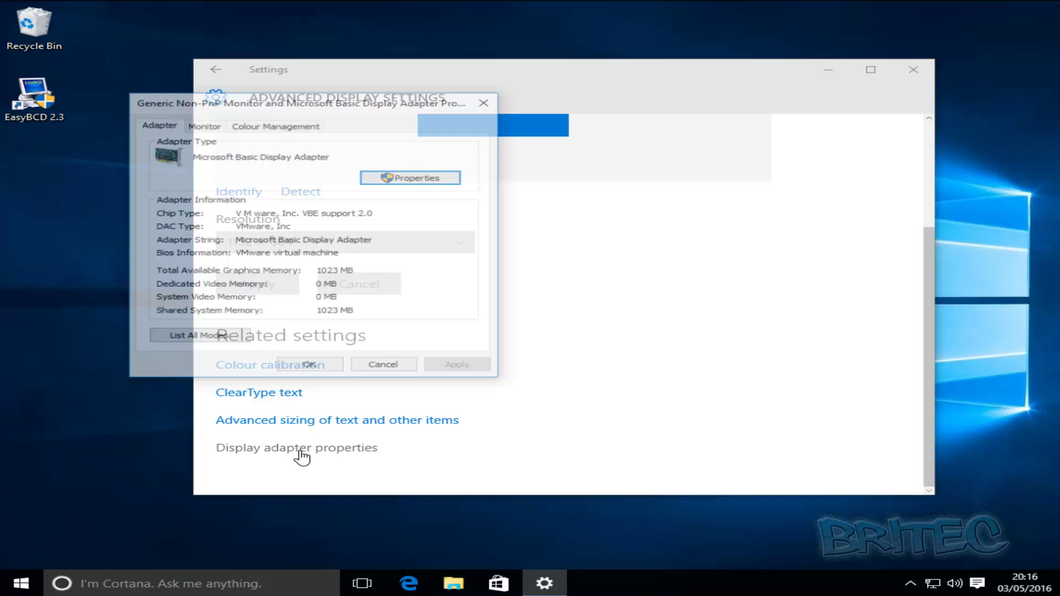
{"action": "left_click_drag", "start_coordinate": [287, 105], "coordinate": [371, 168]}
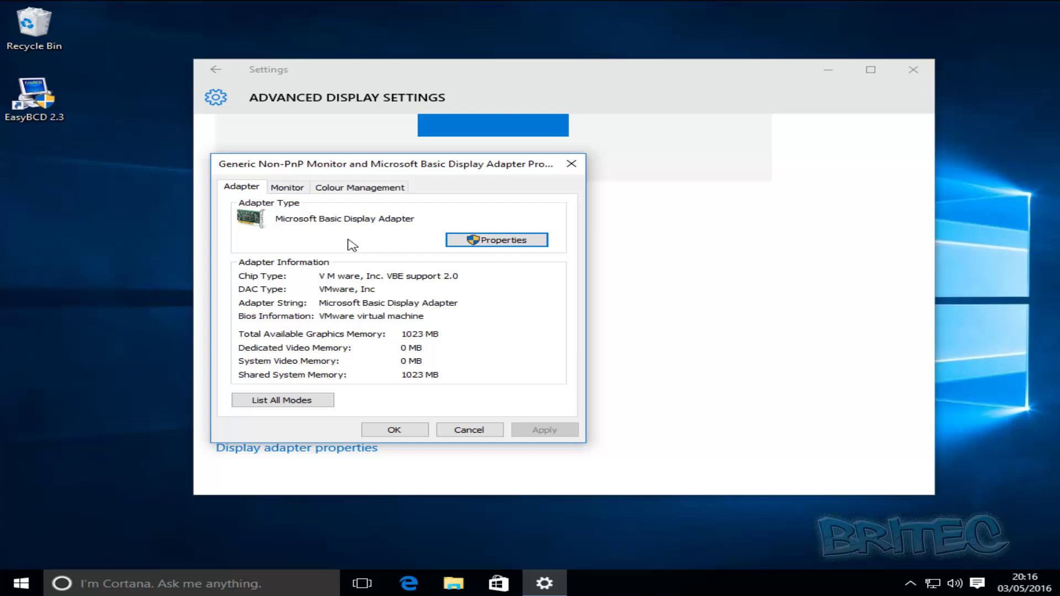
Open the adapter's Properties, select the Device status text, and view the driver details (version 10.0.10586.0)
{"action": "left_click", "coordinate": [494, 242]}
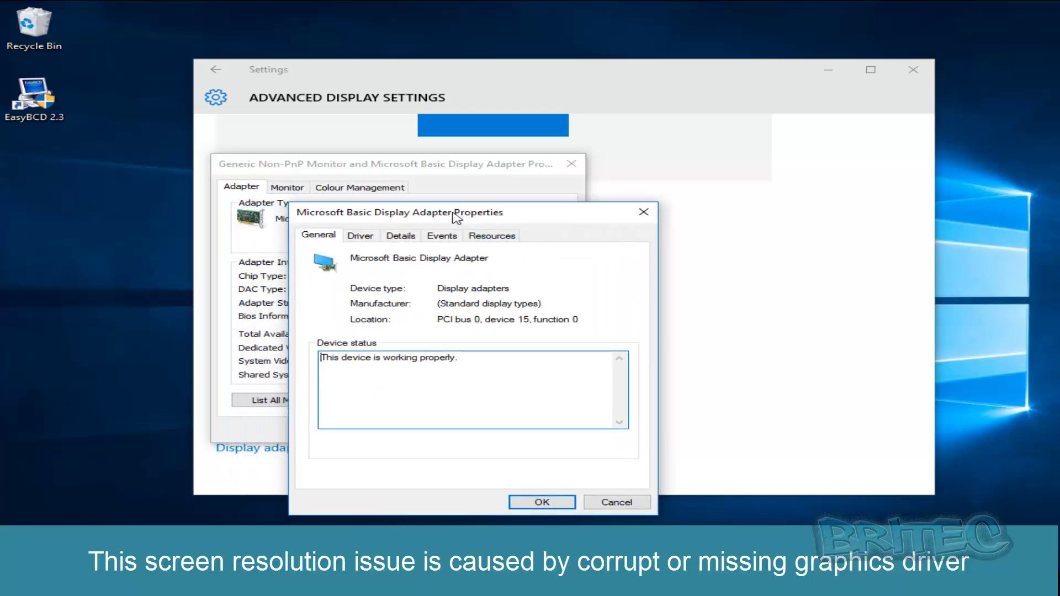
{"action": "left_click_drag", "start_coordinate": [453, 214], "coordinate": [432, 215]}
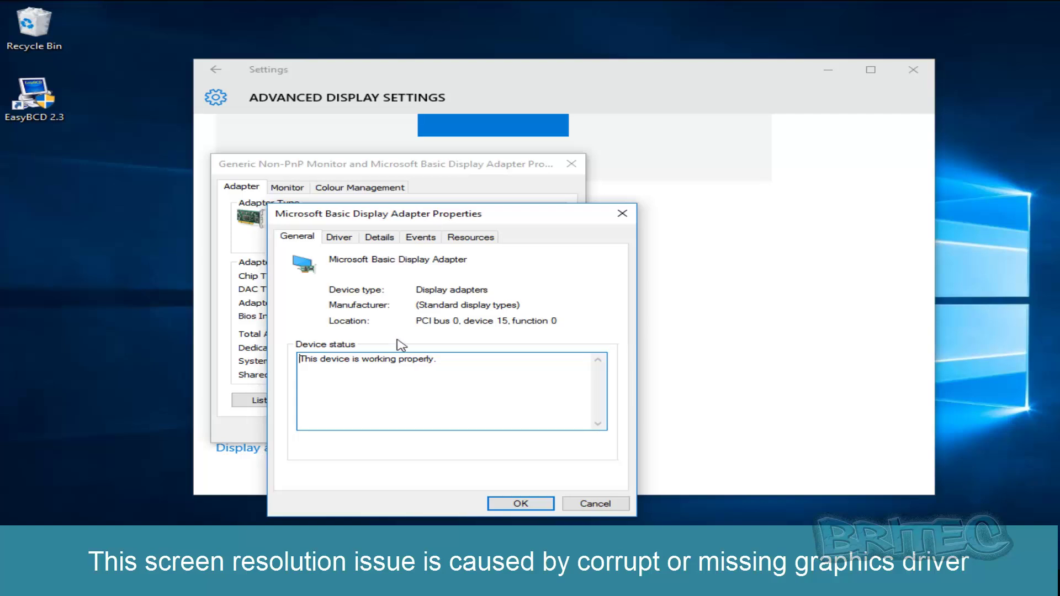
{"action": "left_click_drag", "start_coordinate": [442, 358], "coordinate": [305, 362]}
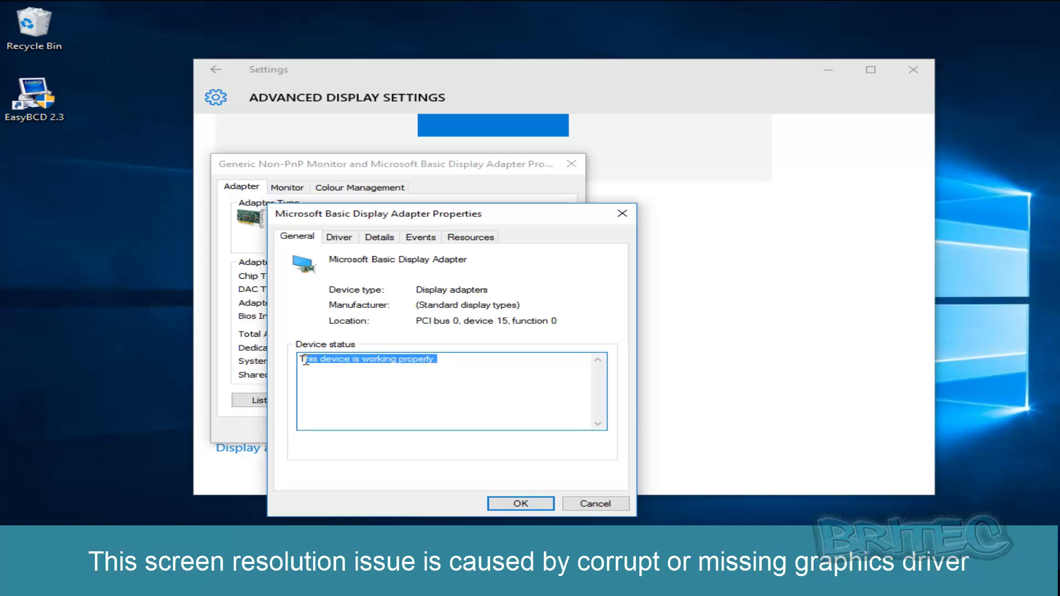
{"action": "left_click", "coordinate": [381, 371]}
{"action": "left_click_drag", "start_coordinate": [452, 359], "coordinate": [304, 360]}
{"action": "left_click", "coordinate": [388, 366]}
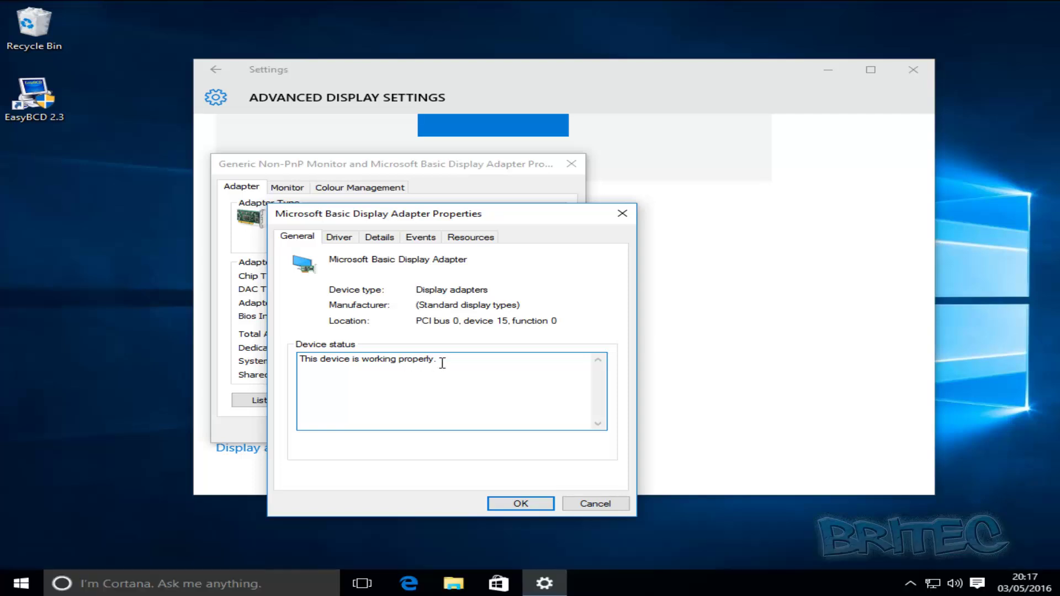
{"action": "left_click_drag", "start_coordinate": [442, 363], "coordinate": [282, 367]}
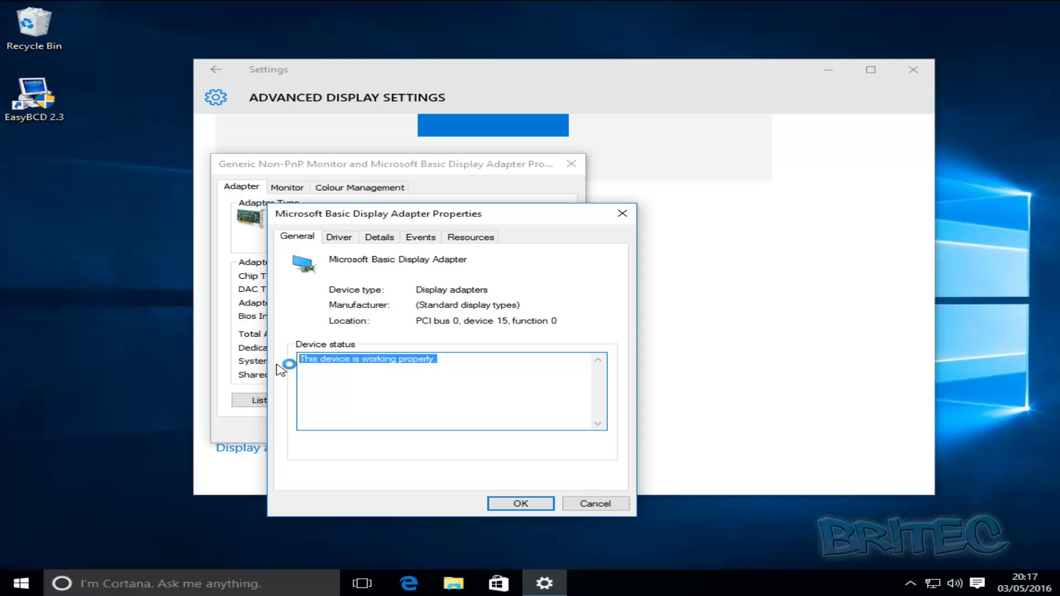
{"action": "left_click", "coordinate": [339, 237]}
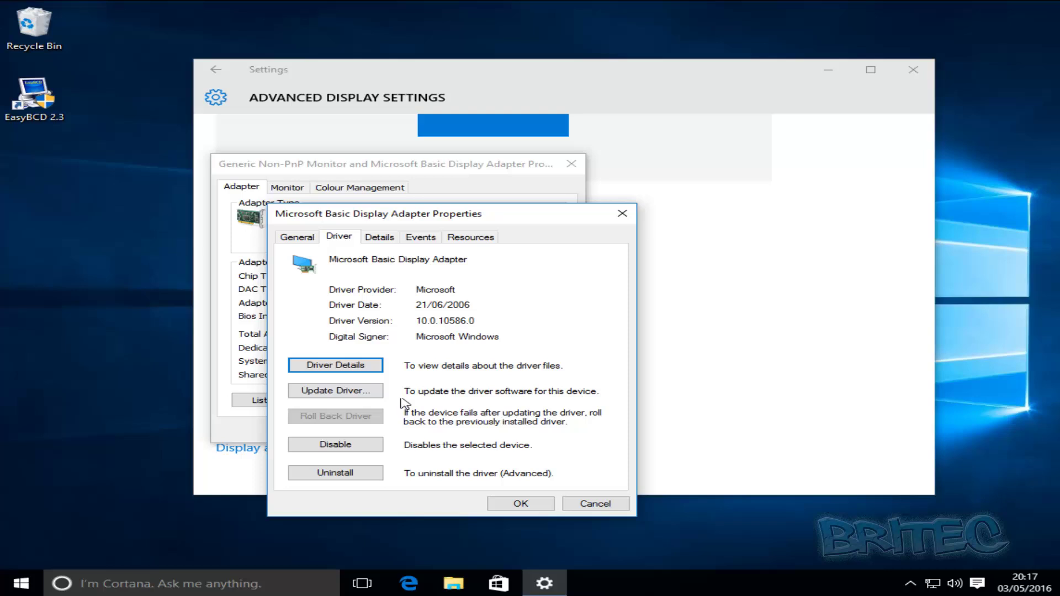
Search automatically for an updated display driver, find the Microsoft Basic Display Adapter already current, and close the wizard
{"action": "left_click", "coordinate": [357, 393]}
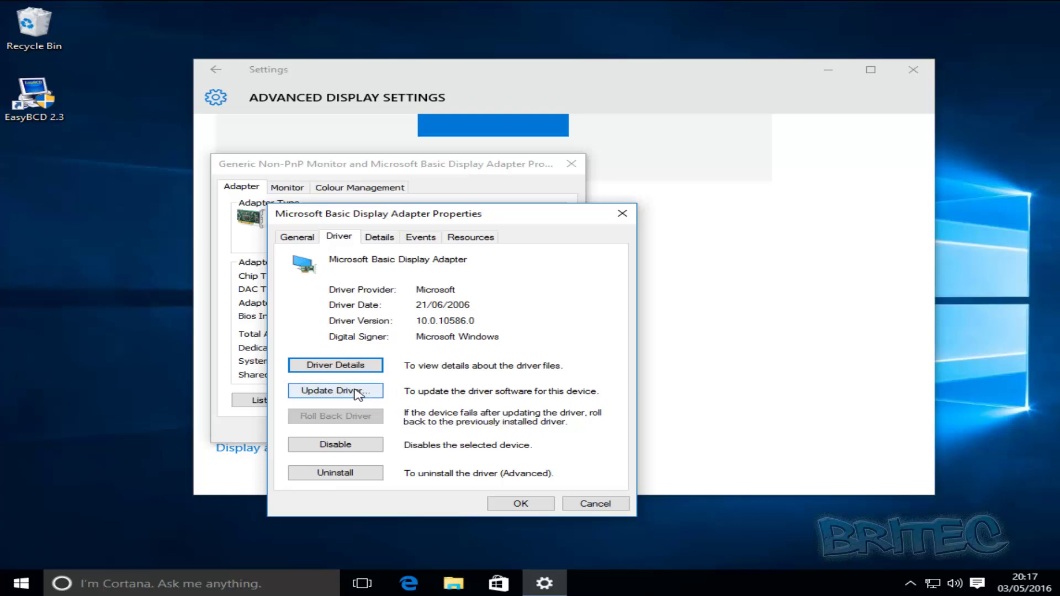
{"action": "left_click", "coordinate": [357, 394]}
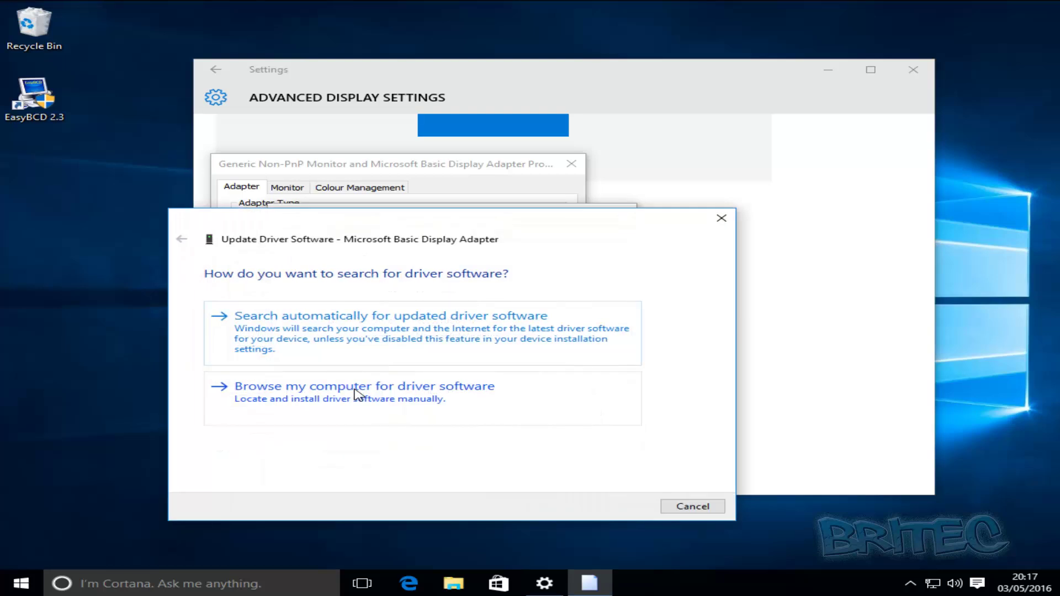
{"action": "left_click_drag", "start_coordinate": [359, 226], "coordinate": [402, 228]}
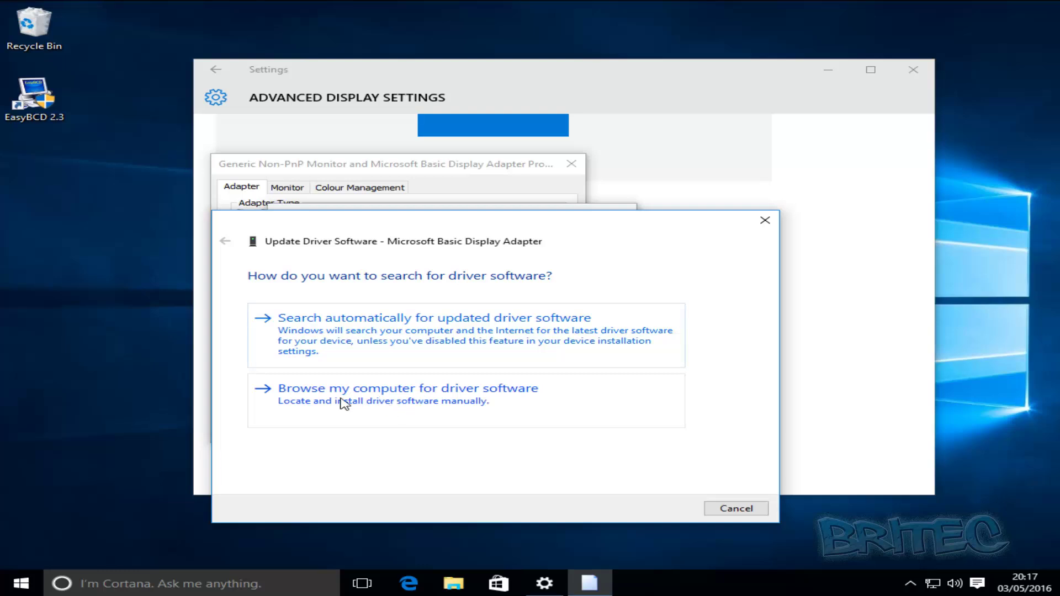
{"action": "left_click", "coordinate": [418, 344]}
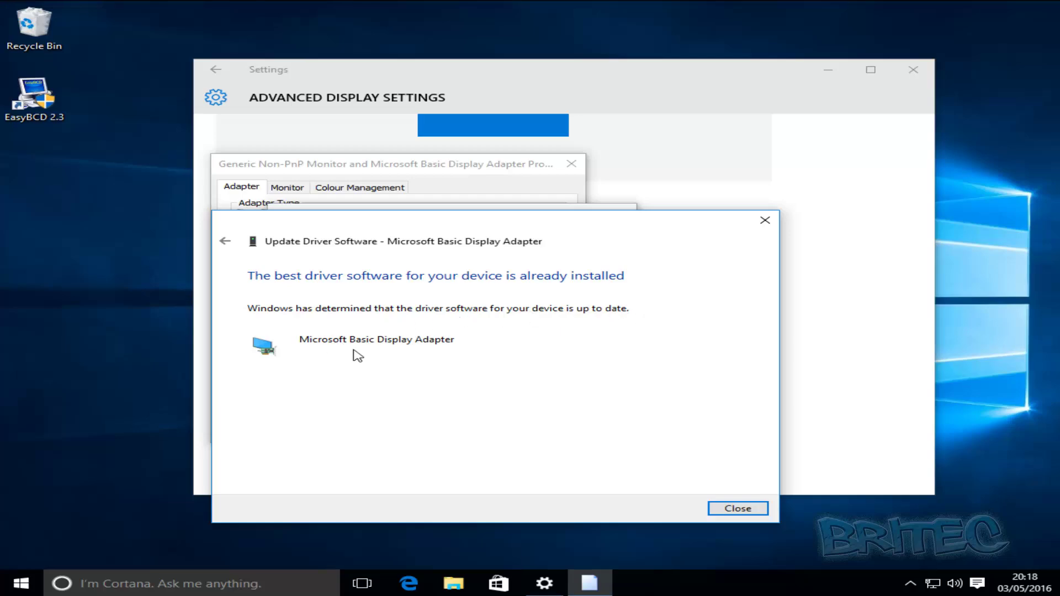
{"action": "left_click", "coordinate": [718, 507]}
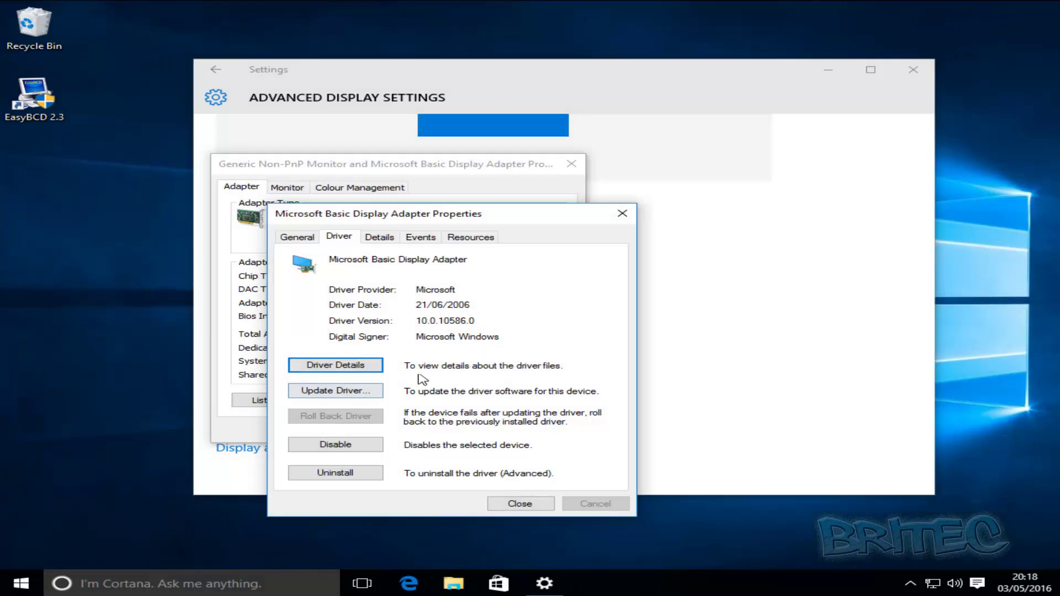
Uninstall the Microsoft Basic Display Adapter, confirm with OK, and close the Settings window
{"action": "left_click", "coordinate": [342, 474]}
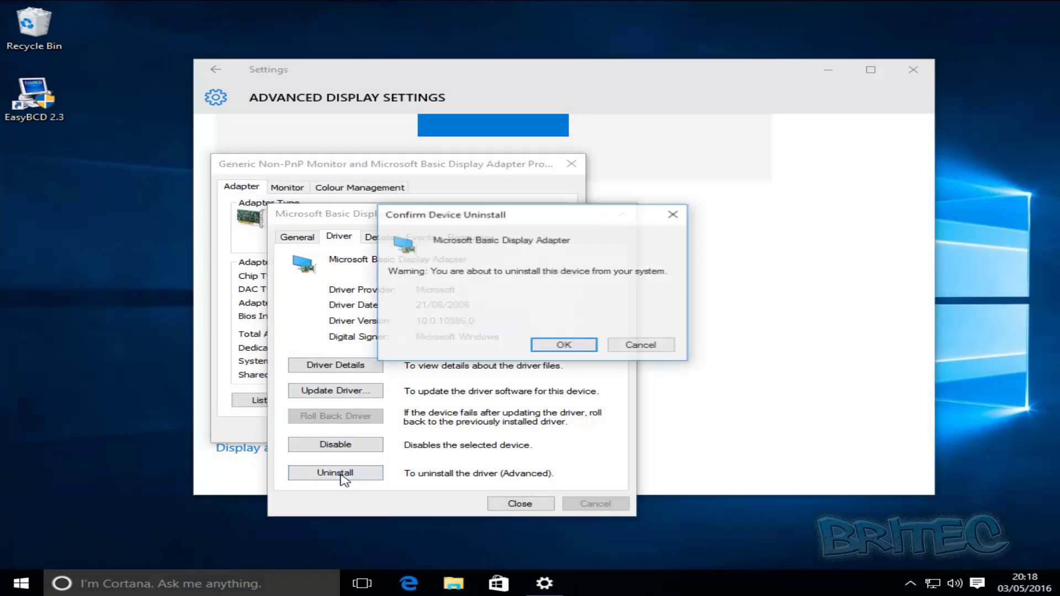
{"action": "left_click", "coordinate": [569, 349]}
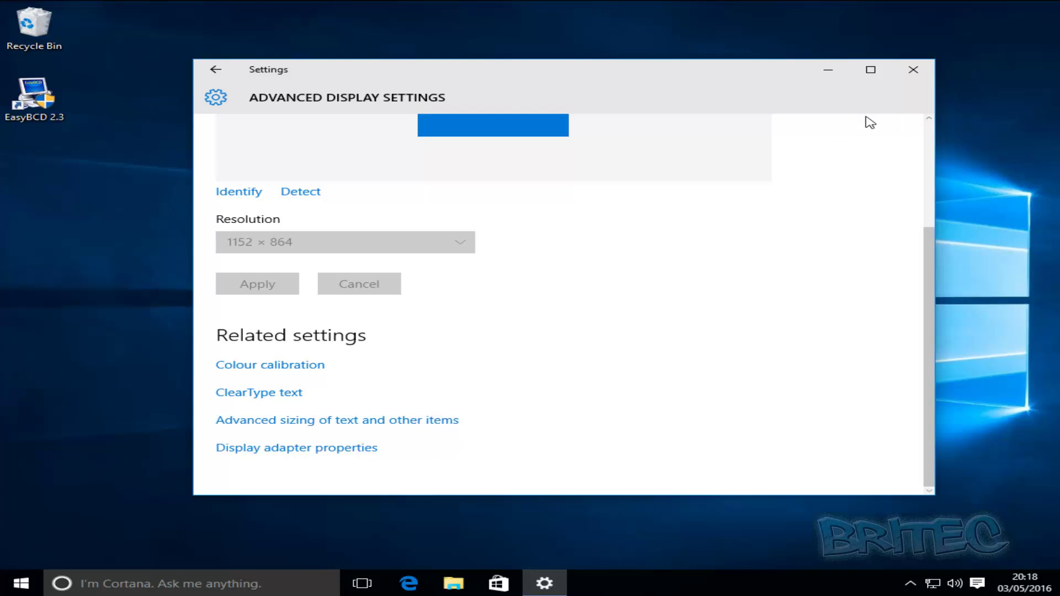
{"action": "left_click", "coordinate": [914, 69]}
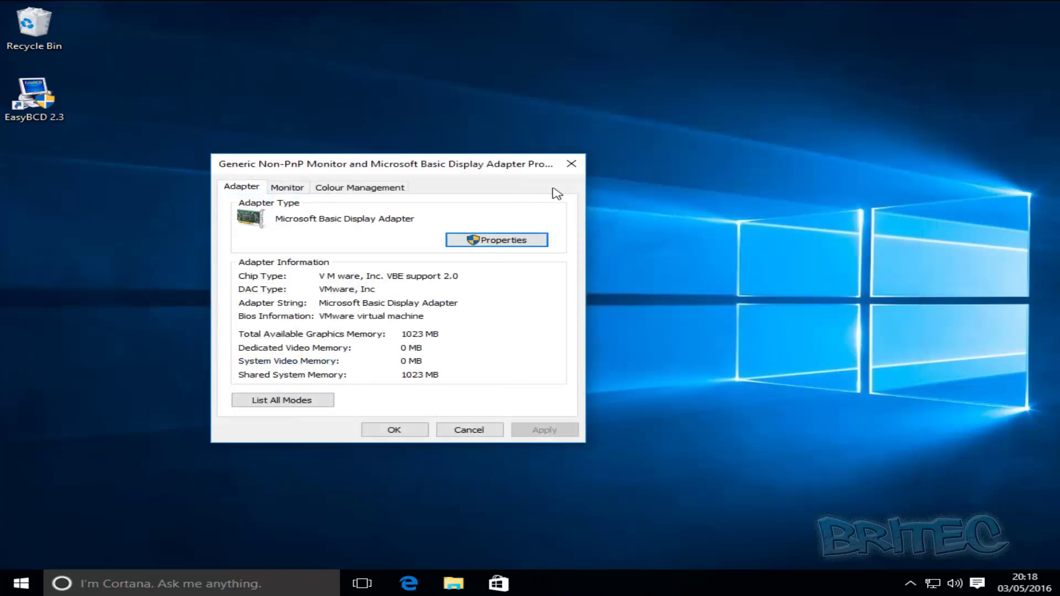
Close the adapter properties dialog and restart Windows from the Start button's power menu
{"action": "left_click", "coordinate": [395, 430]}
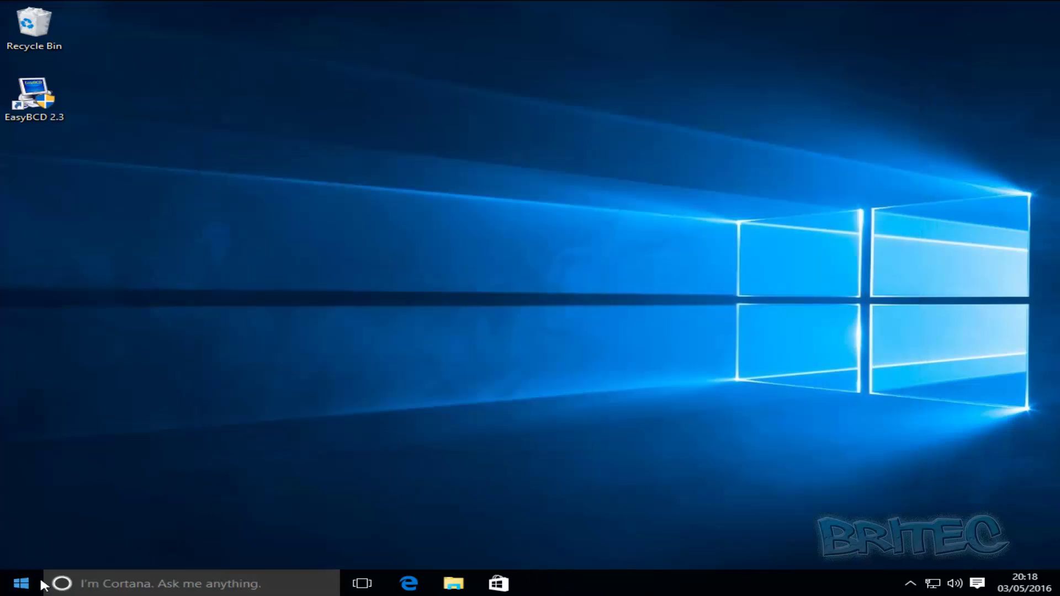
{"action": "right_click", "coordinate": [21, 583]}
{"action": "mouse_move", "coordinate": [133, 544]}
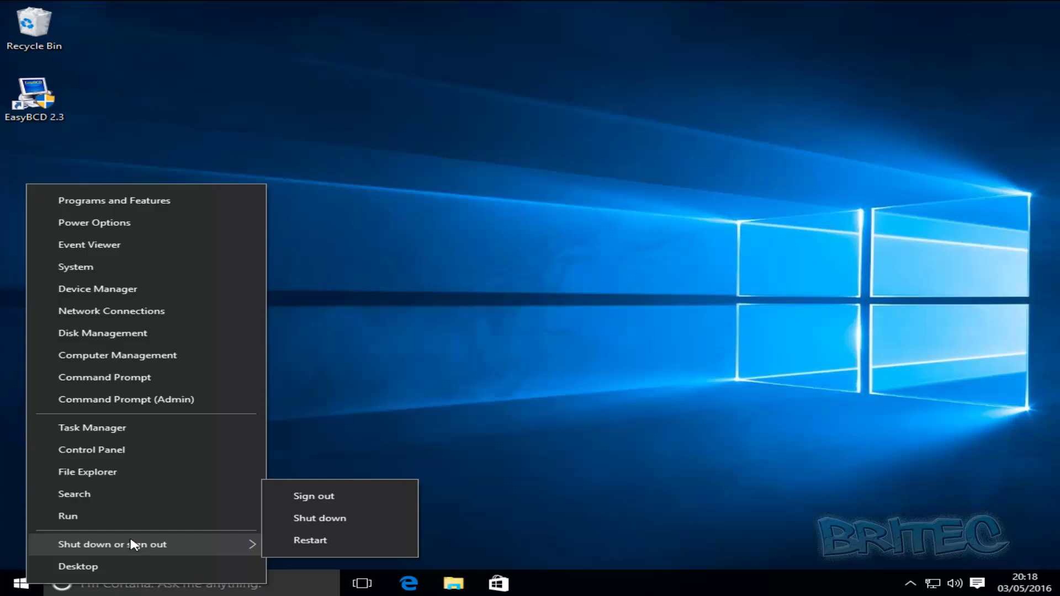
{"action": "left_click", "coordinate": [298, 543]}
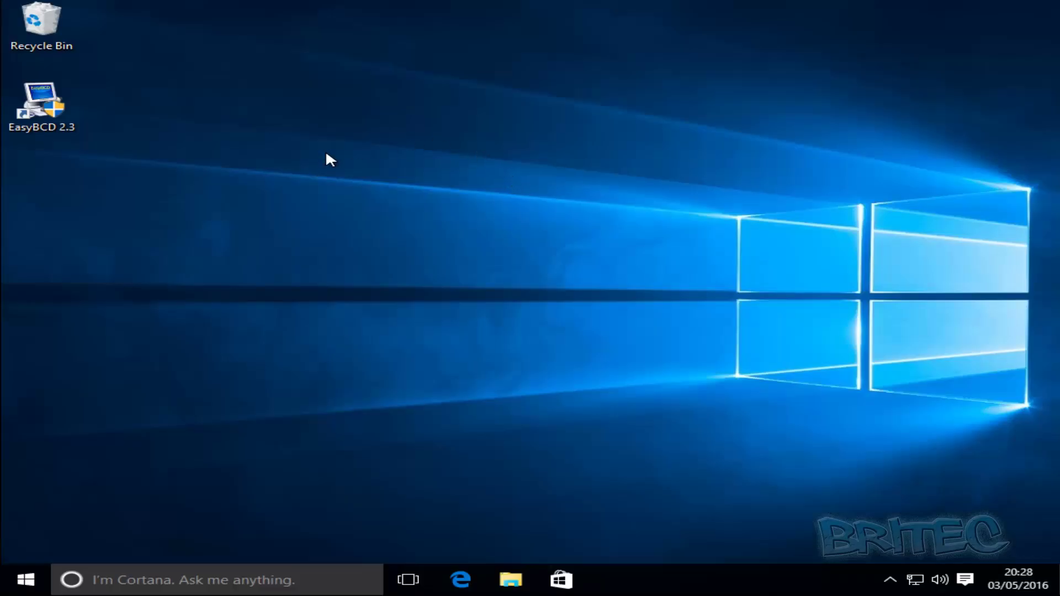
Reopen Advanced display settings and pick 1920 × 1080 from the Resolution list
{"action": "right_click", "coordinate": [478, 243]}
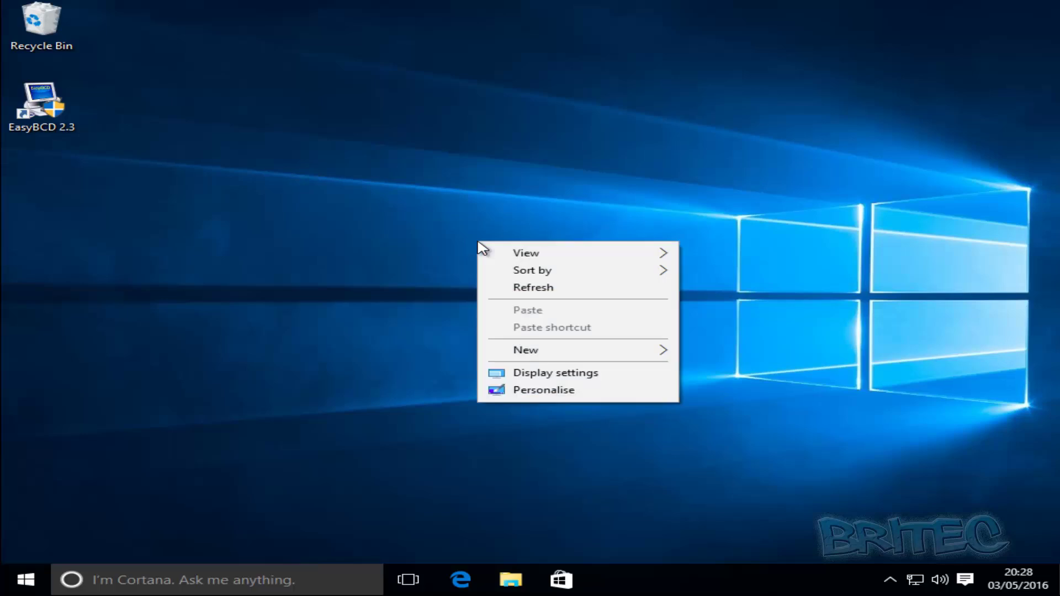
{"action": "left_click", "coordinate": [510, 376]}
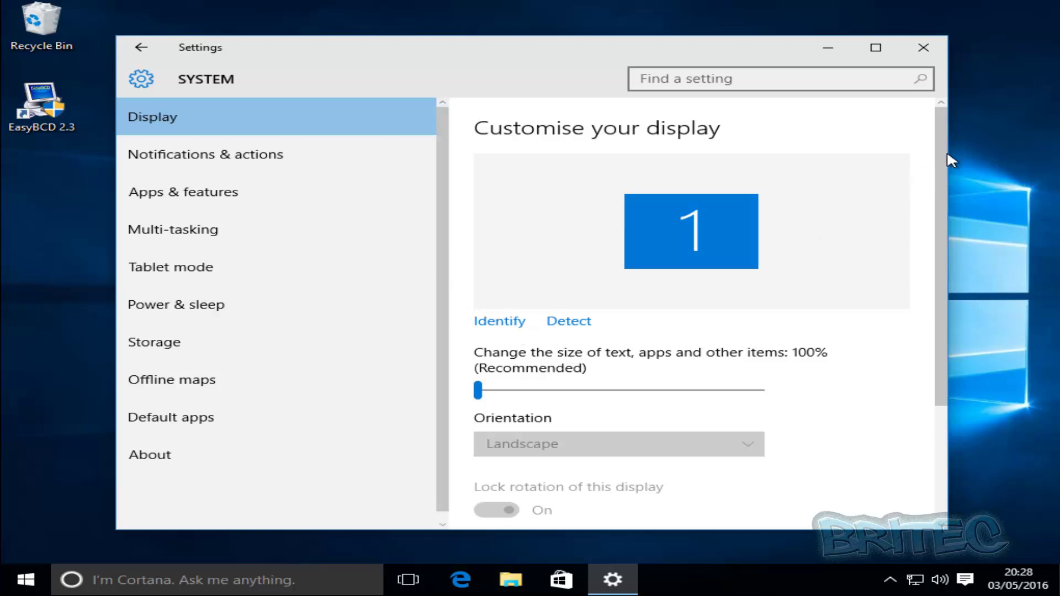
{"action": "scroll", "coordinate": [938, 160], "scroll_direction": "down", "scroll_amount": 3}
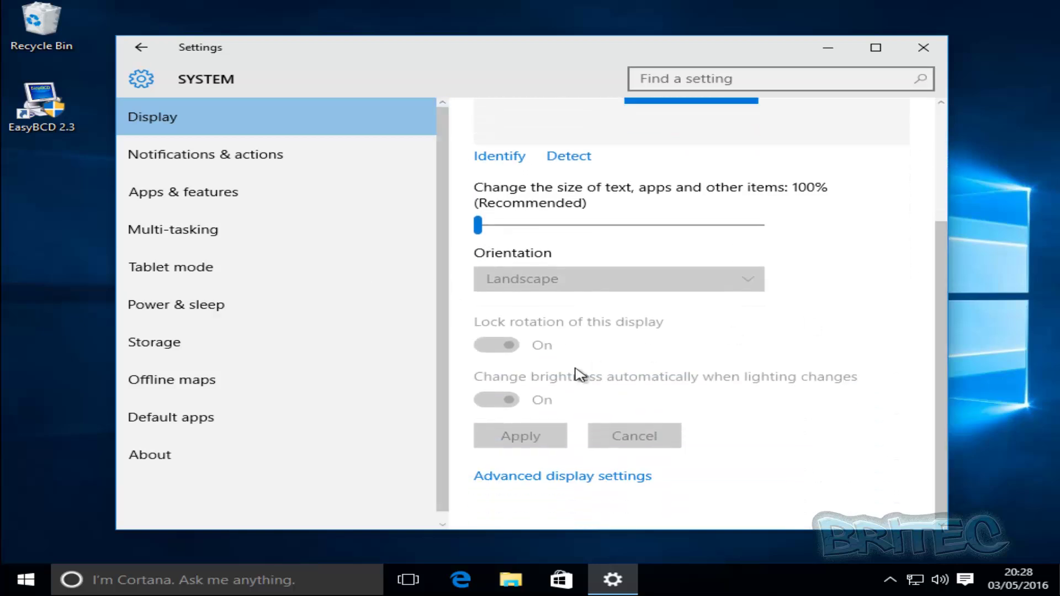
{"action": "left_click", "coordinate": [550, 485]}
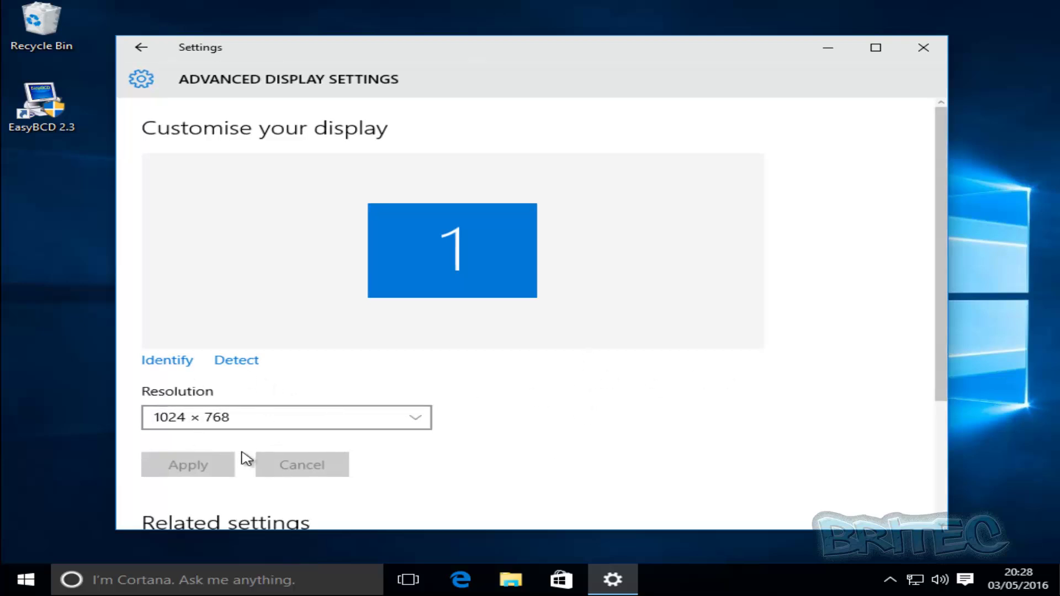
{"action": "left_click", "coordinate": [419, 420]}
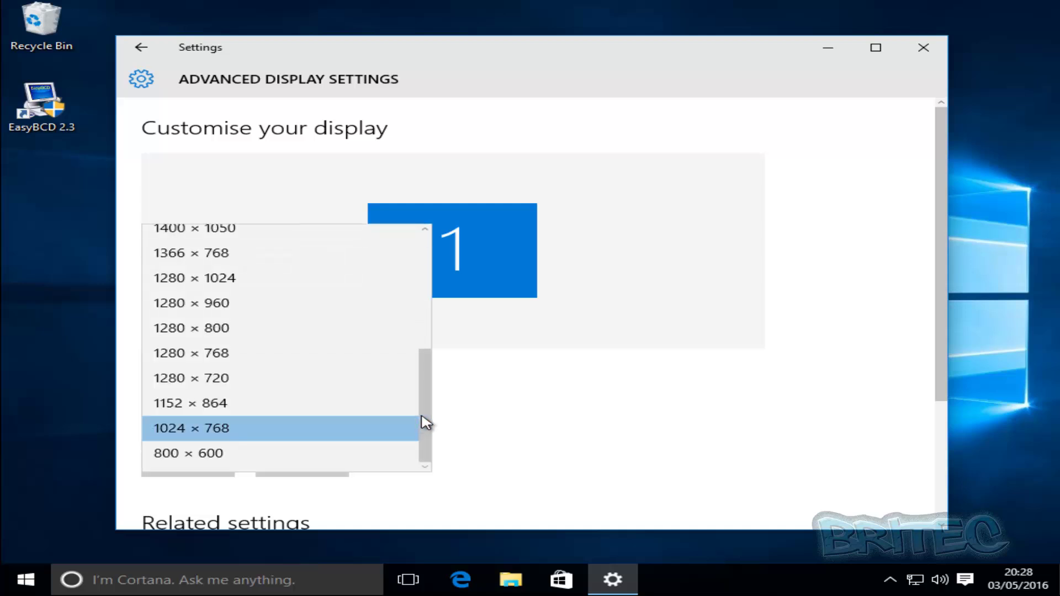
{"action": "left_click_drag", "start_coordinate": [424, 412], "coordinate": [422, 293]}
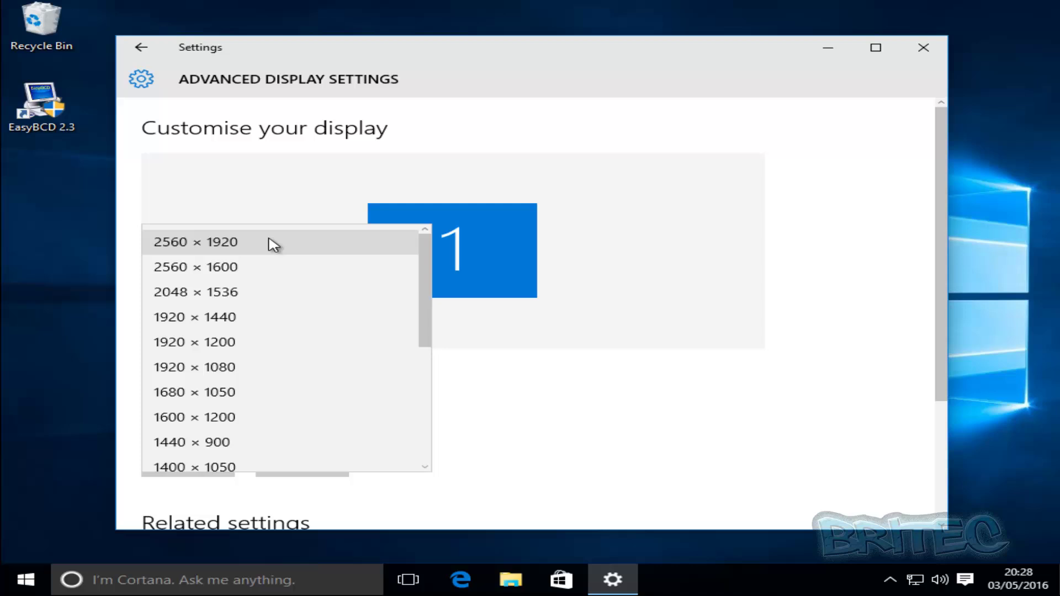
{"action": "left_click", "coordinate": [247, 371]}
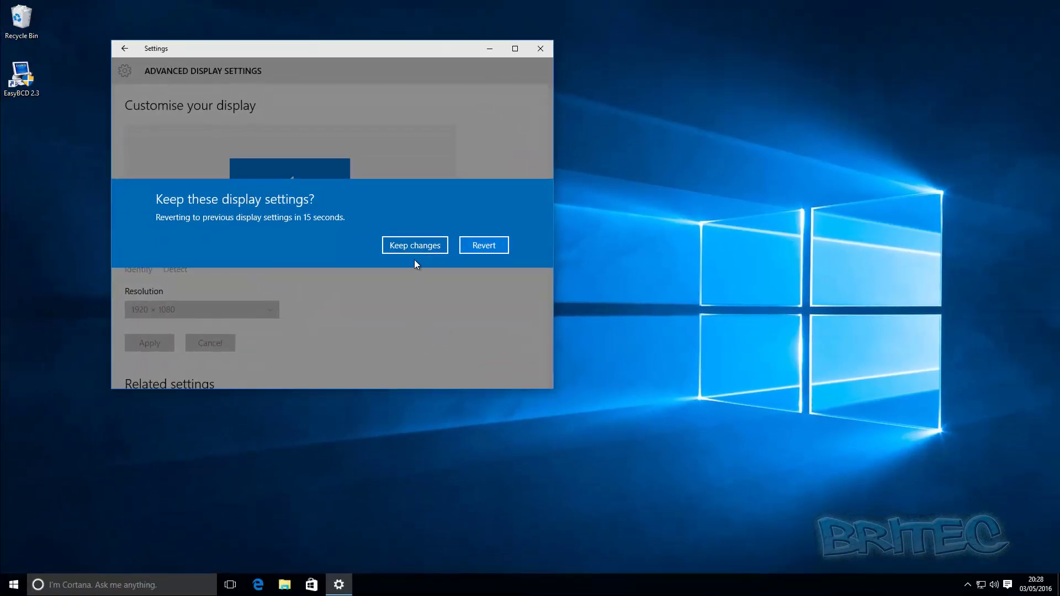
Confirm Keep changes for the 1920 × 1080 resolution and close the Settings window
{"action": "left_click", "coordinate": [415, 246]}
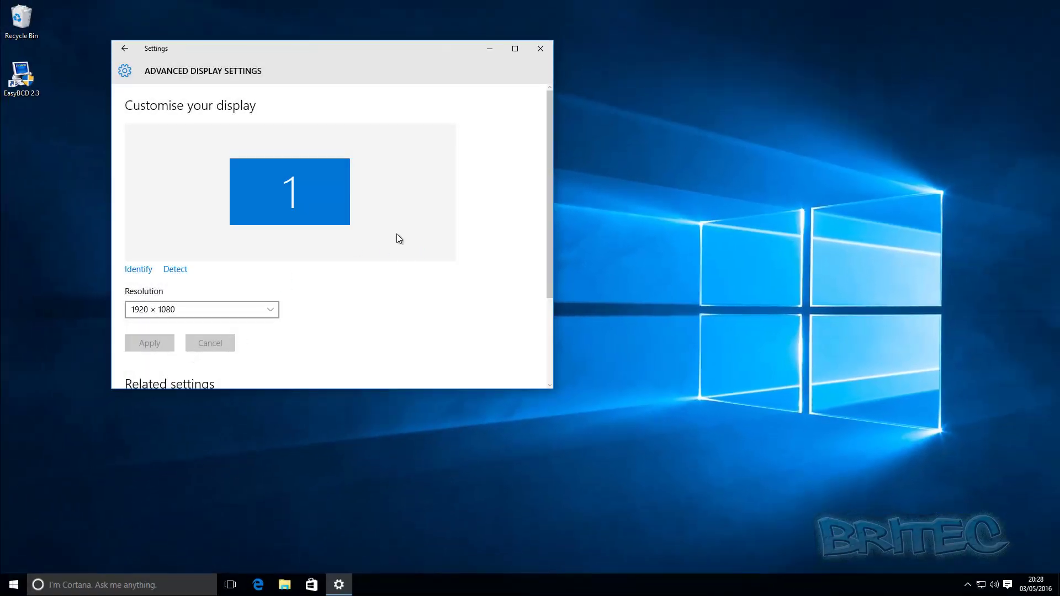
{"action": "left_click", "coordinate": [541, 51]}
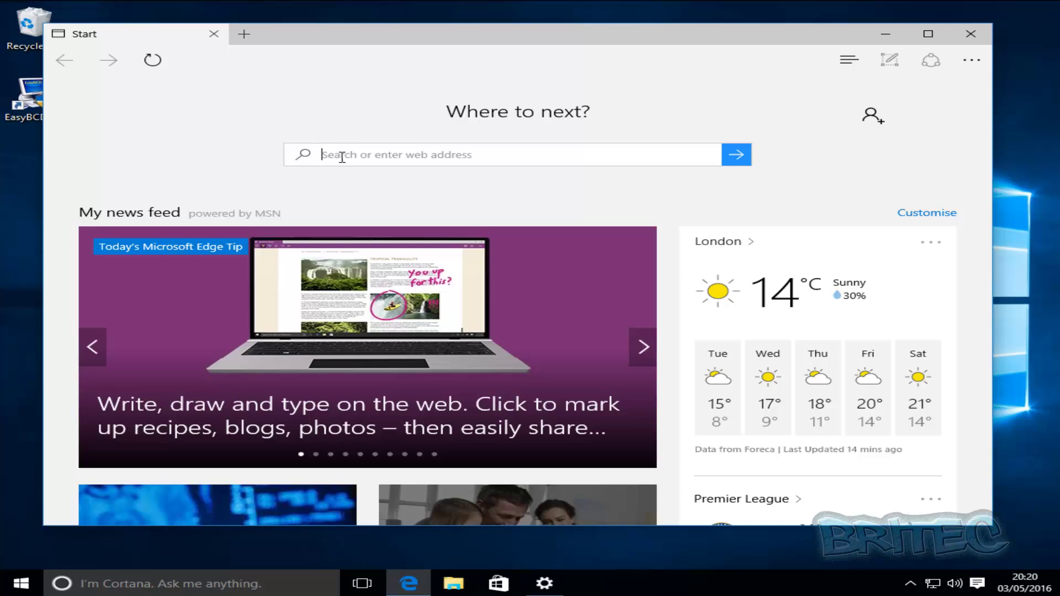
Search Bing for 'amd drivers' and open AMD's driver download page on support.amd.com
{"action": "type", "text": "amd drivers"}
{"action": "key", "text": "Return"}
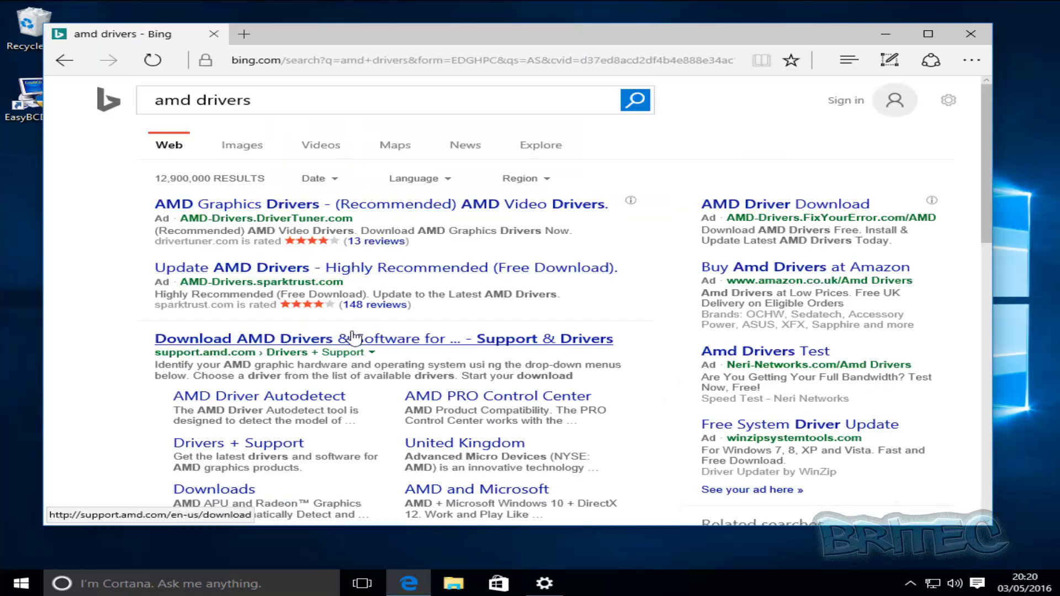
{"action": "left_click", "coordinate": [354, 338]}
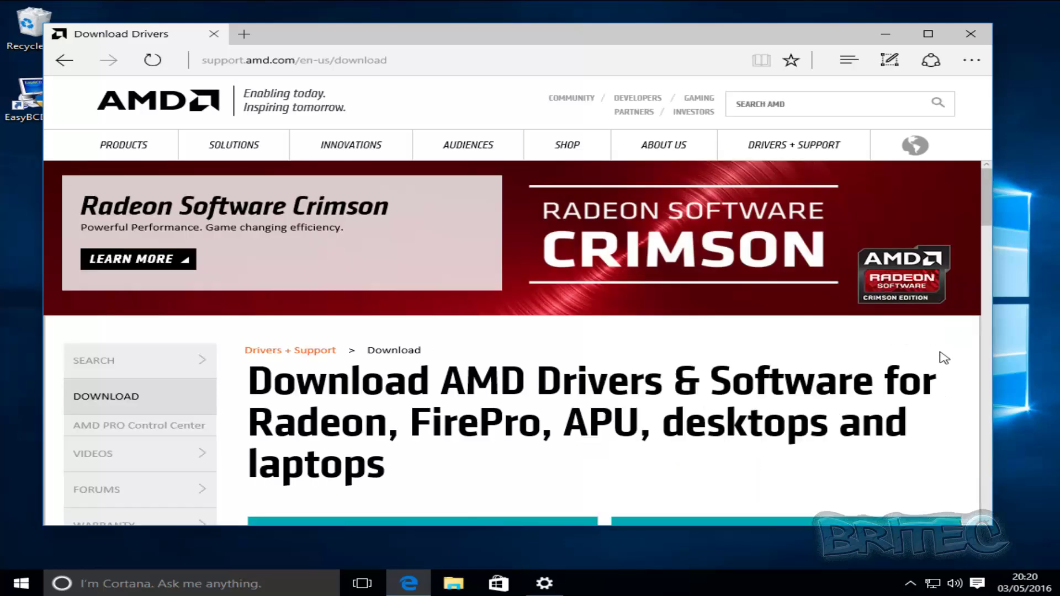
{"action": "scroll", "coordinate": [941, 356], "scroll_direction": "down", "scroll_amount": 3}
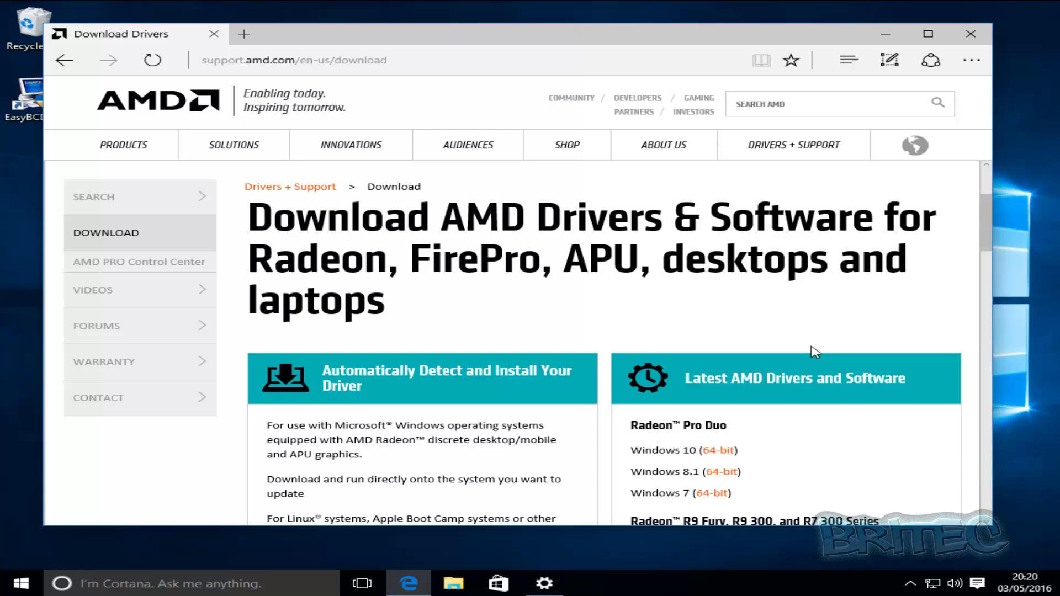
{"action": "scroll", "coordinate": [815, 358], "scroll_direction": "up", "scroll_amount": 2}
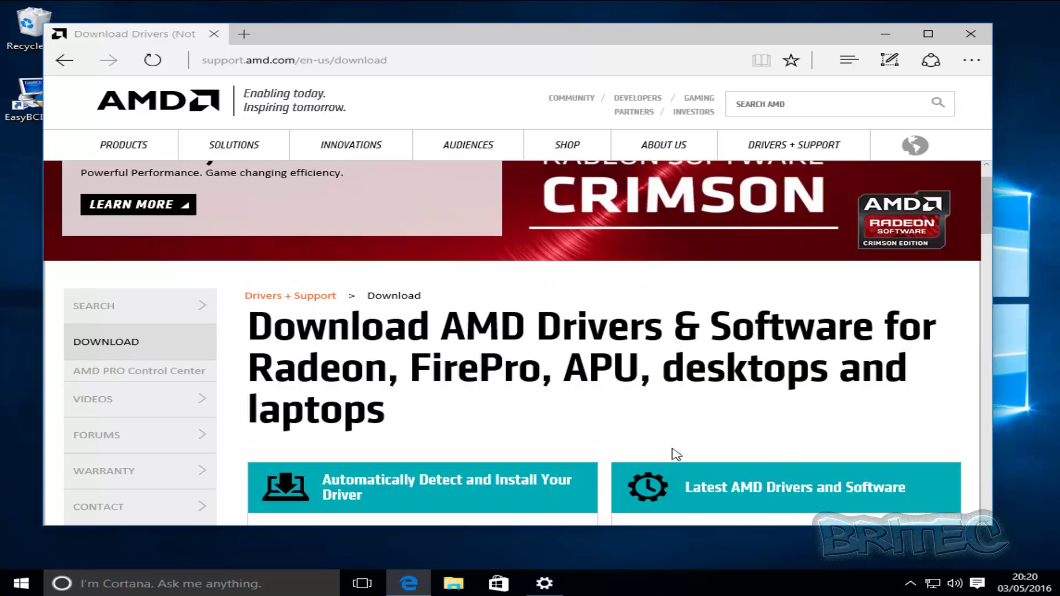
{"action": "scroll", "coordinate": [734, 450], "scroll_direction": "down", "scroll_amount": 2}
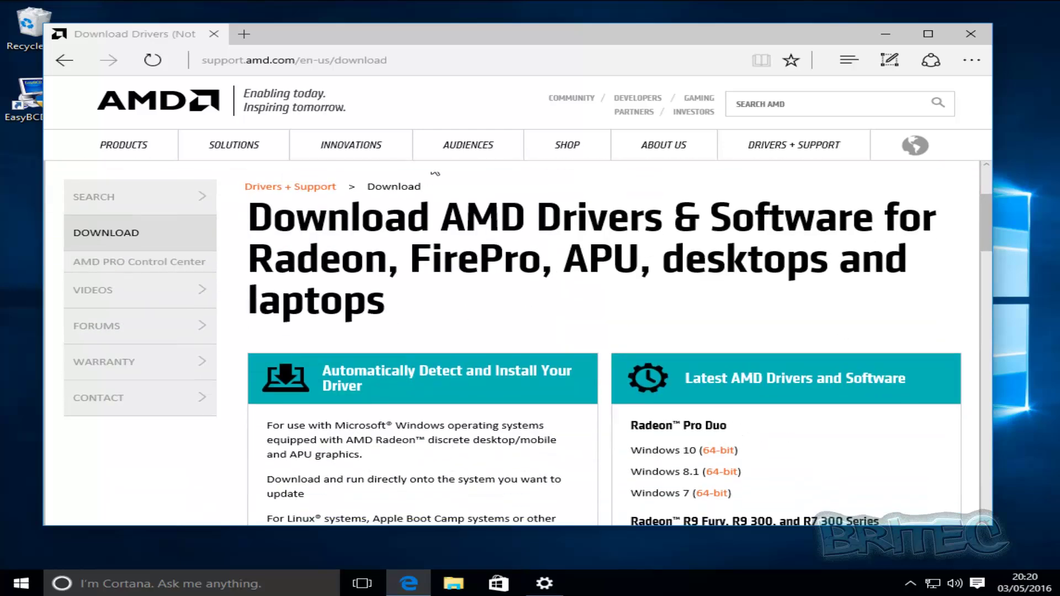
In a new tab, search for 'nvidia' and open NVIDIA's Download Drivers page
{"action": "left_click", "coordinate": [244, 34]}
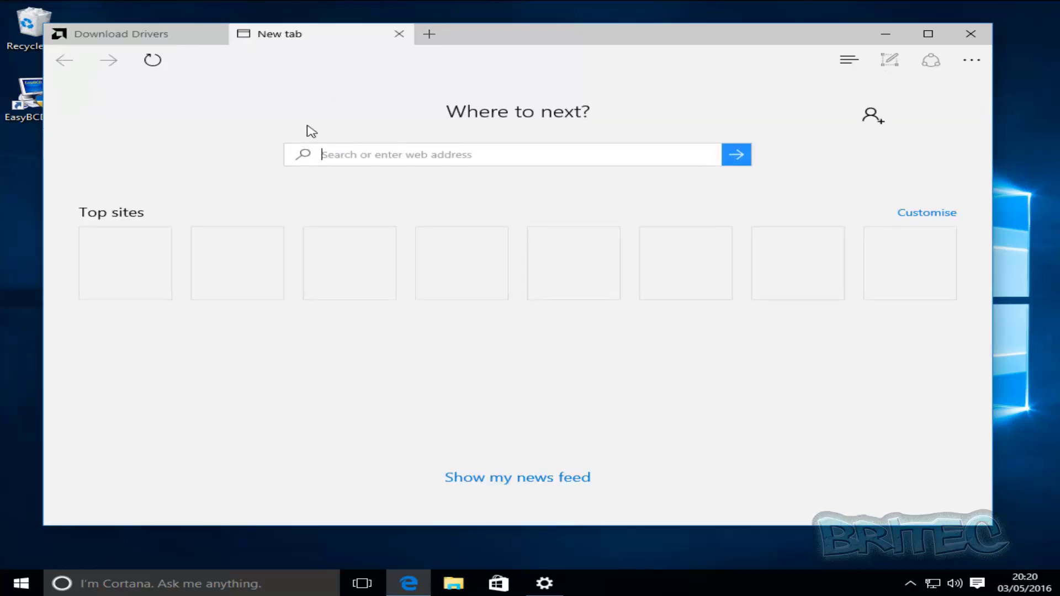
{"action": "type", "text": "nvidia"}
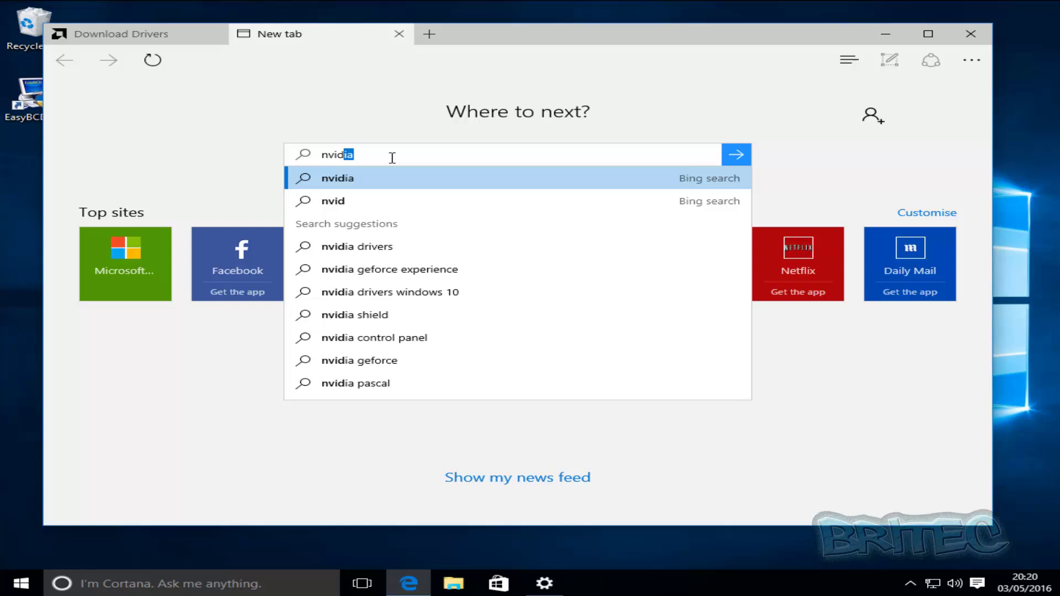
{"action": "left_click", "coordinate": [325, 181]}
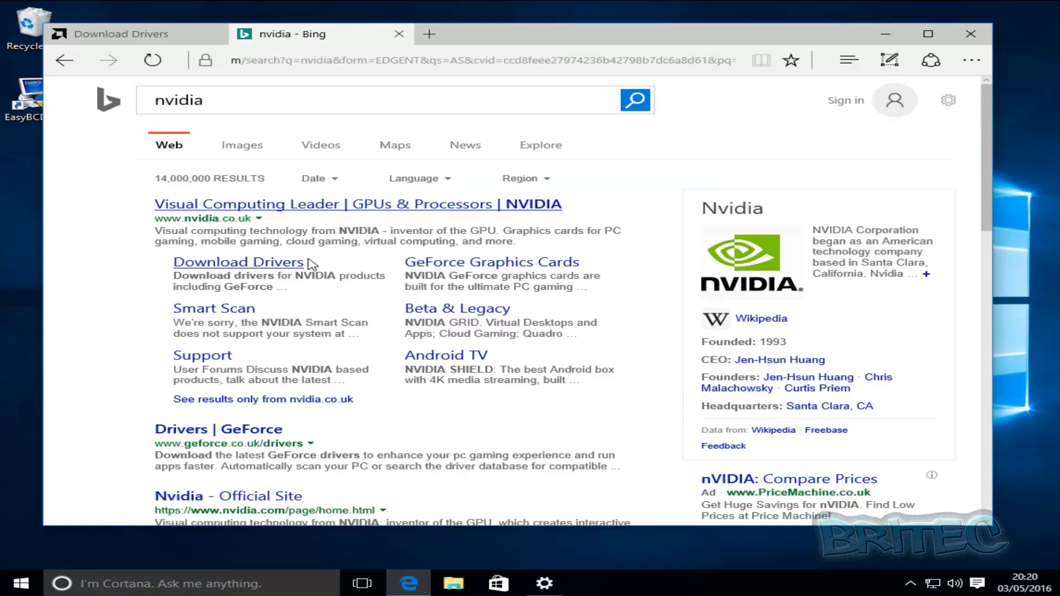
{"action": "left_click", "coordinate": [274, 269]}
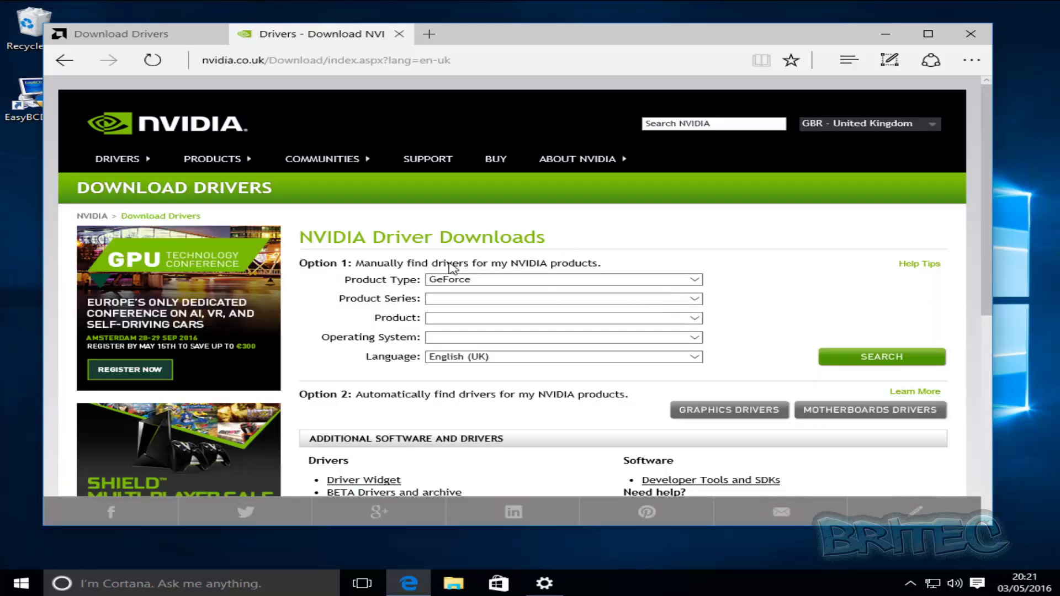
Select Product Type GeForce, Series GeForce 900 Series and Product GeForce GTX TITAN X
{"action": "left_click", "coordinate": [602, 281]}
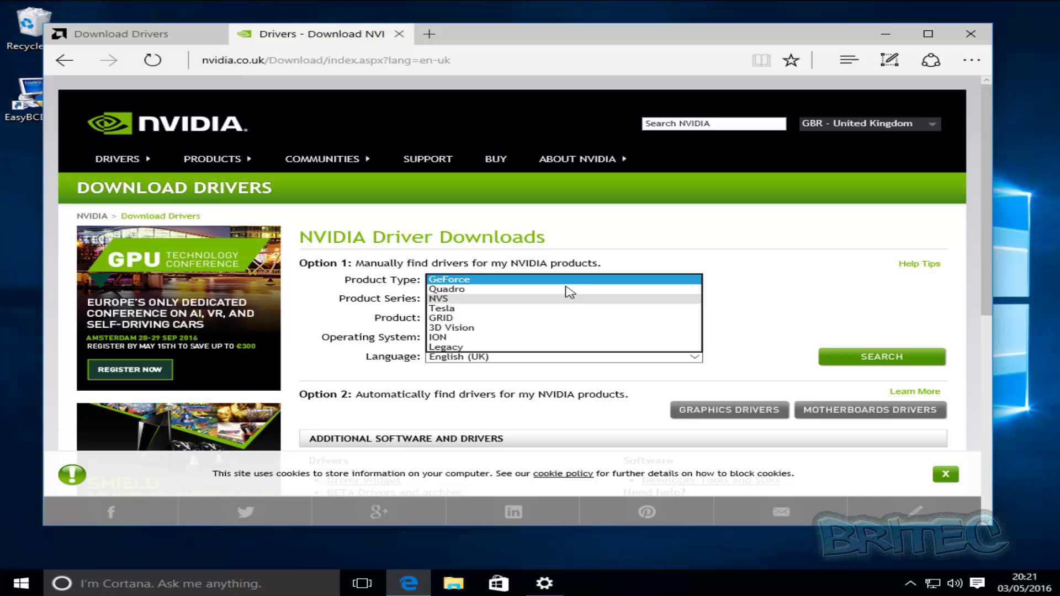
{"action": "left_click", "coordinate": [833, 284]}
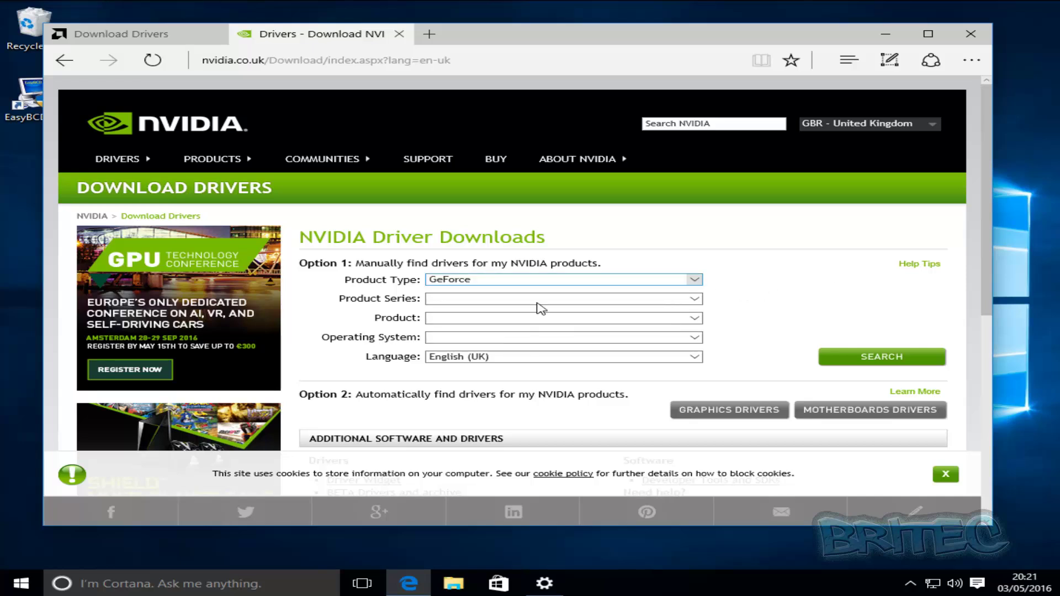
{"action": "left_click", "coordinate": [694, 301]}
{"action": "left_click", "coordinate": [694, 301]}
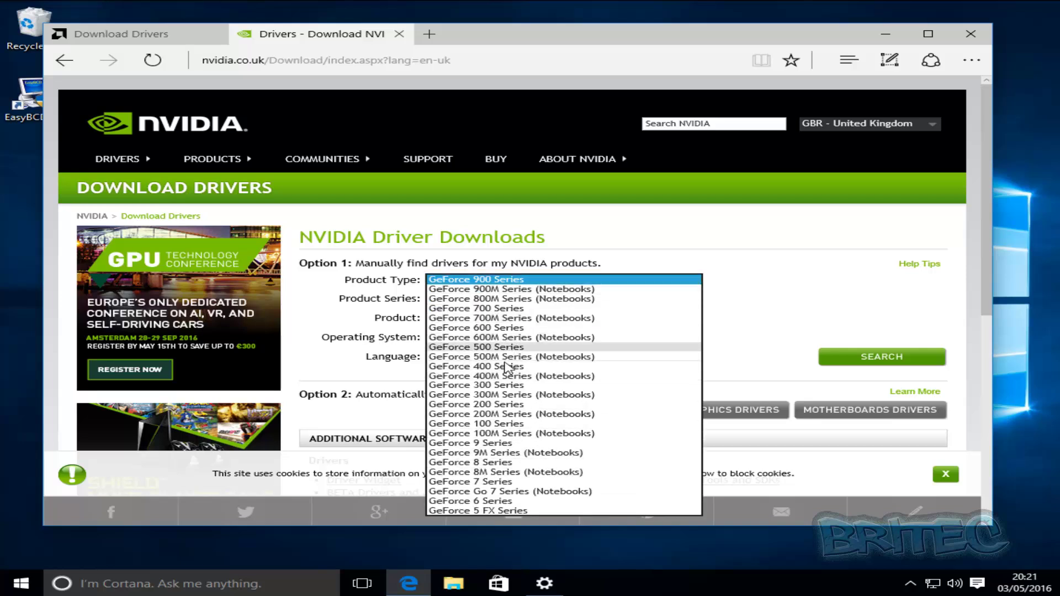
{"action": "left_click", "coordinate": [756, 327]}
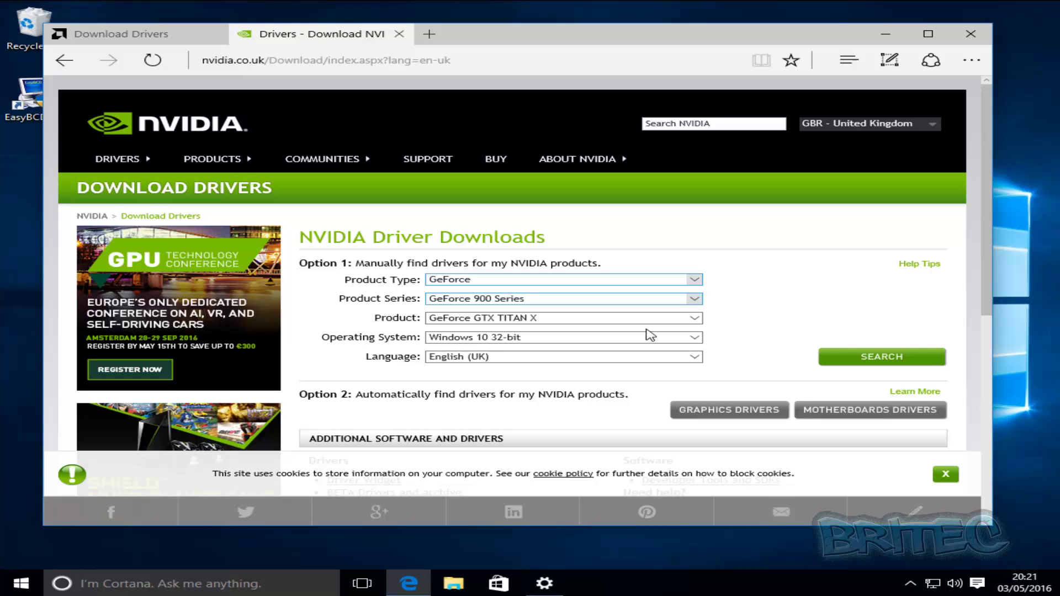
{"action": "left_click", "coordinate": [619, 321]}
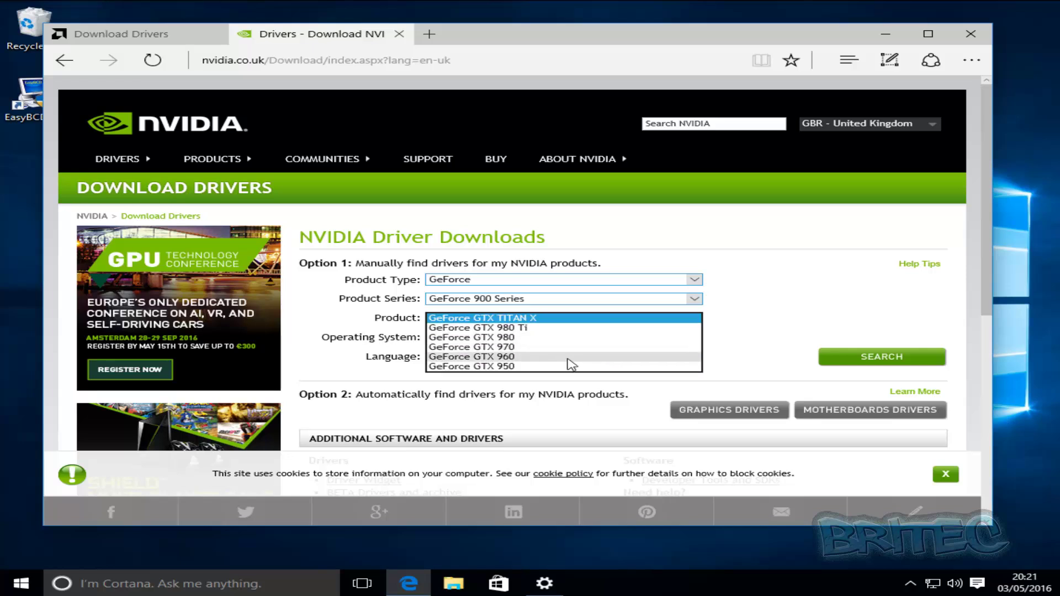
{"action": "left_click", "coordinate": [787, 309]}
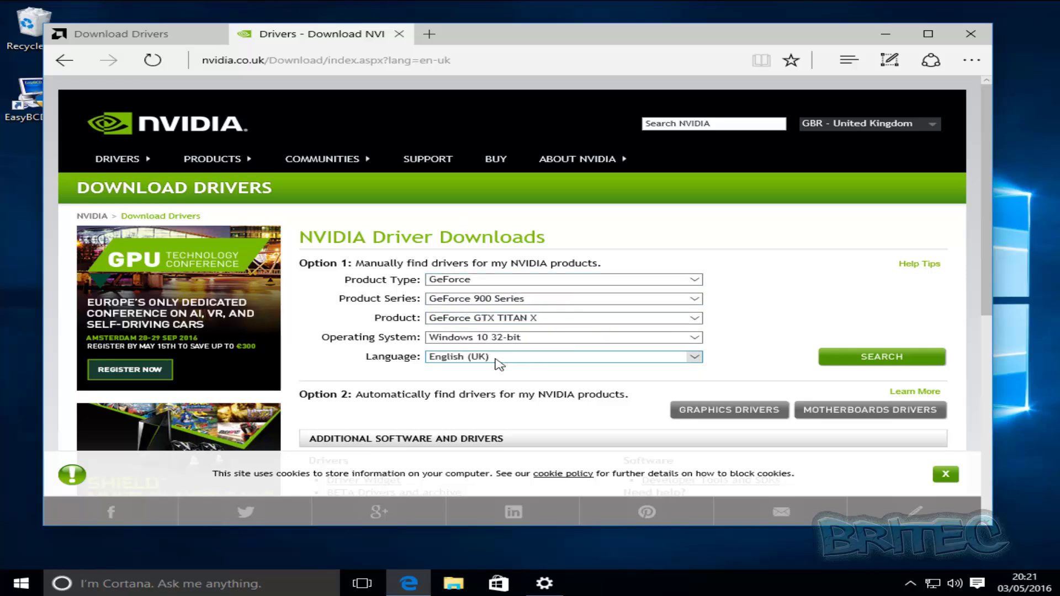
Choose Windows 10 64-bit as the operating system and run the driver search
{"action": "left_click", "coordinate": [557, 338]}
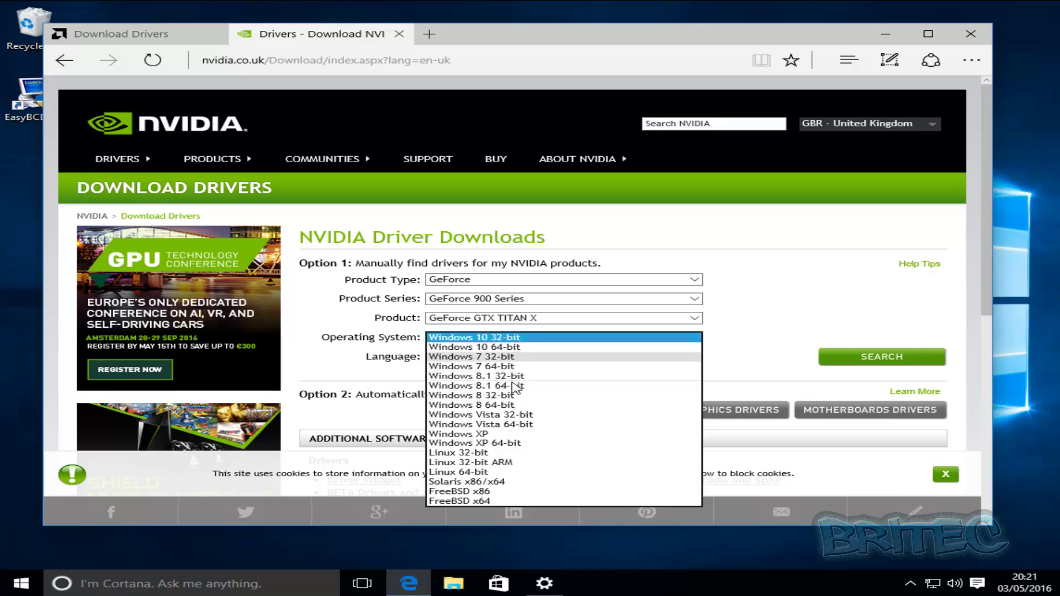
{"action": "left_click", "coordinate": [779, 312]}
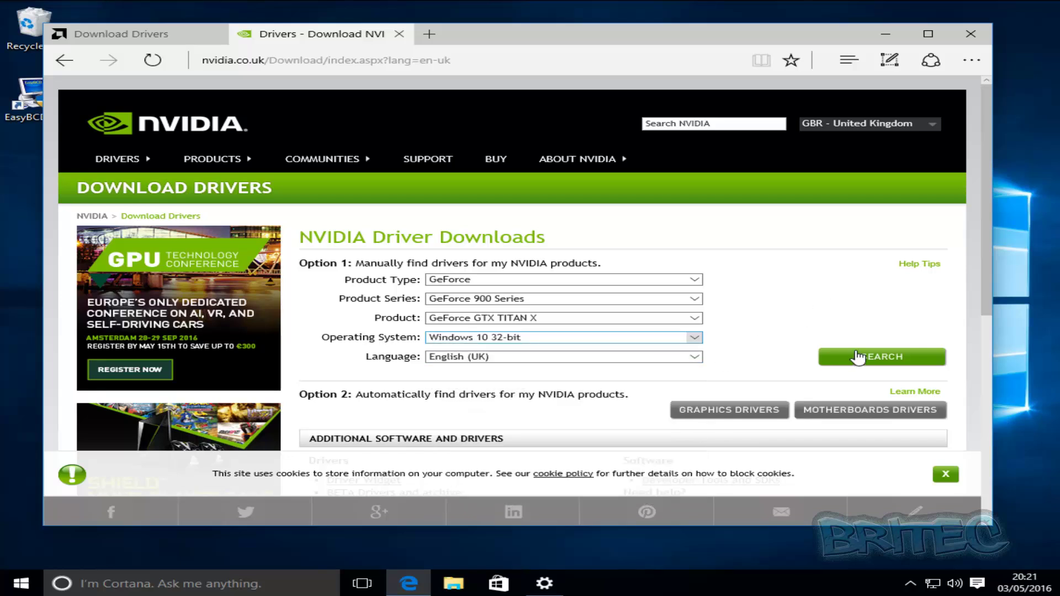
{"action": "left_click", "coordinate": [671, 338]}
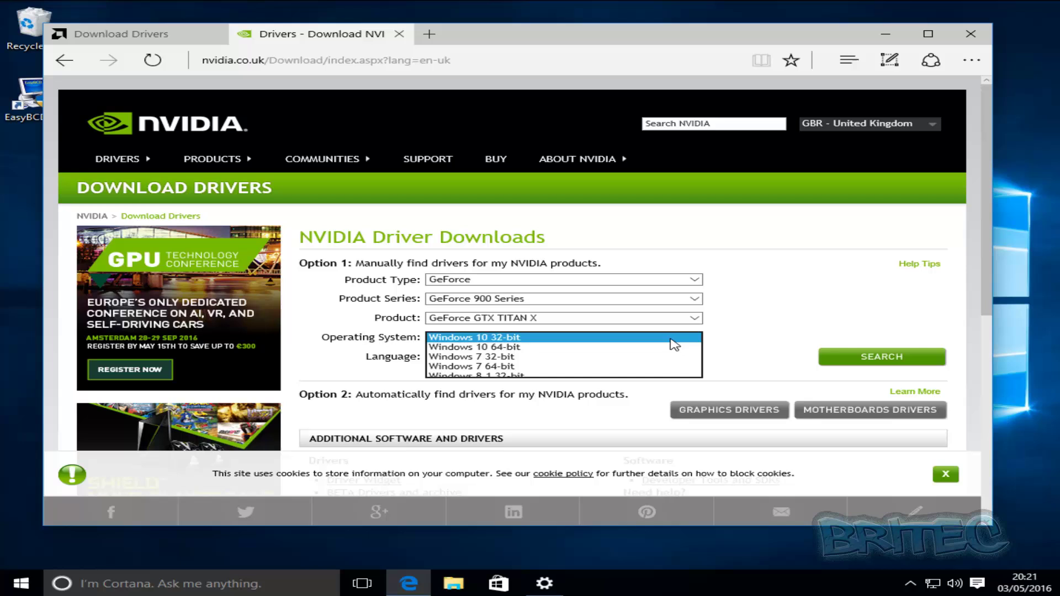
{"action": "left_click", "coordinate": [639, 349]}
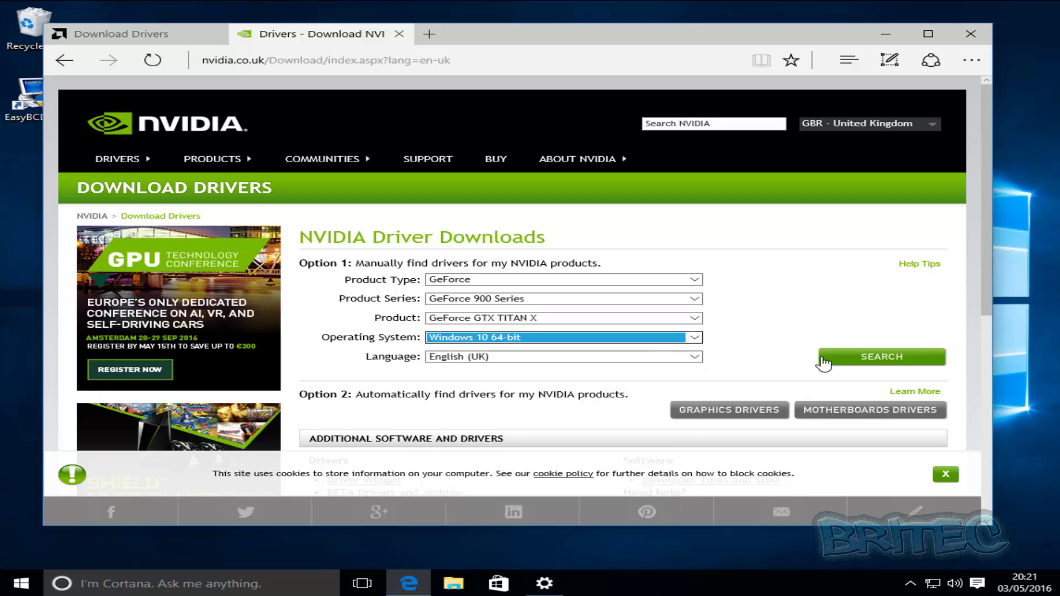
{"action": "left_click", "coordinate": [866, 365]}
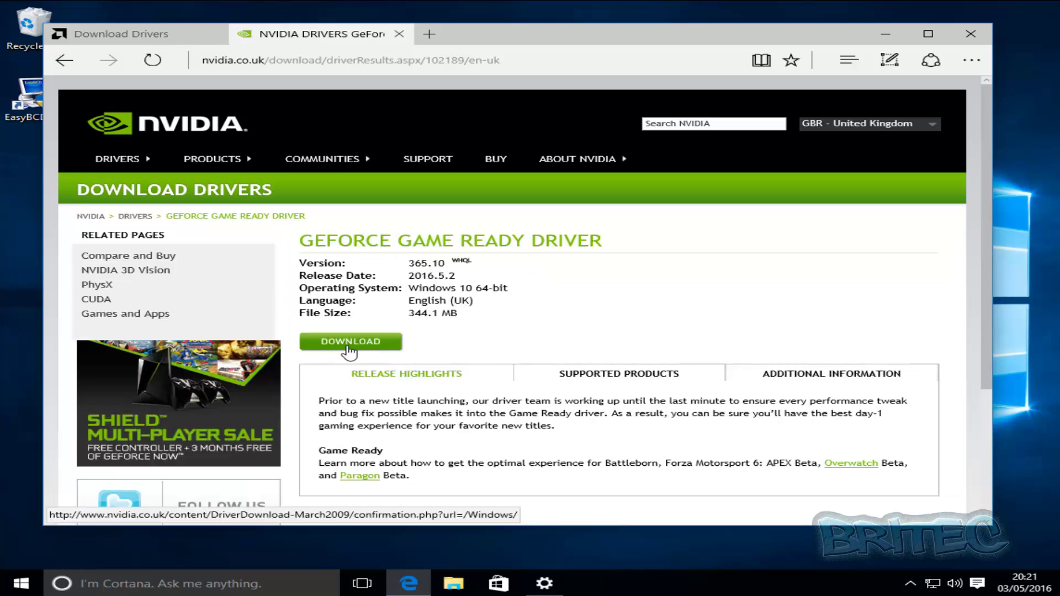
Close Microsoft Edge, confirming that all open tabs should close
{"action": "left_click", "coordinate": [970, 37]}
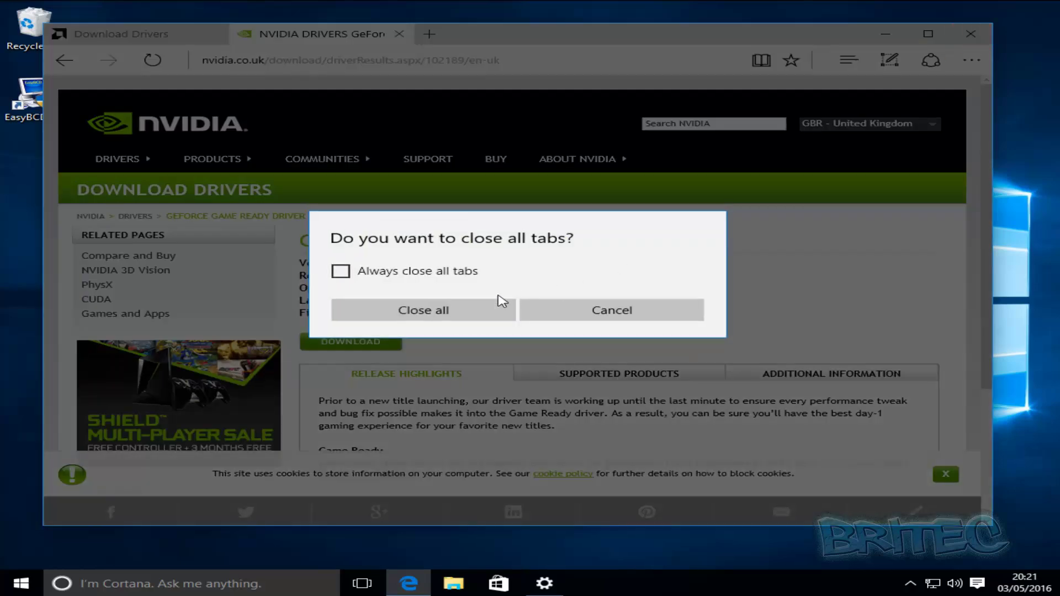
{"action": "left_click", "coordinate": [438, 311]}
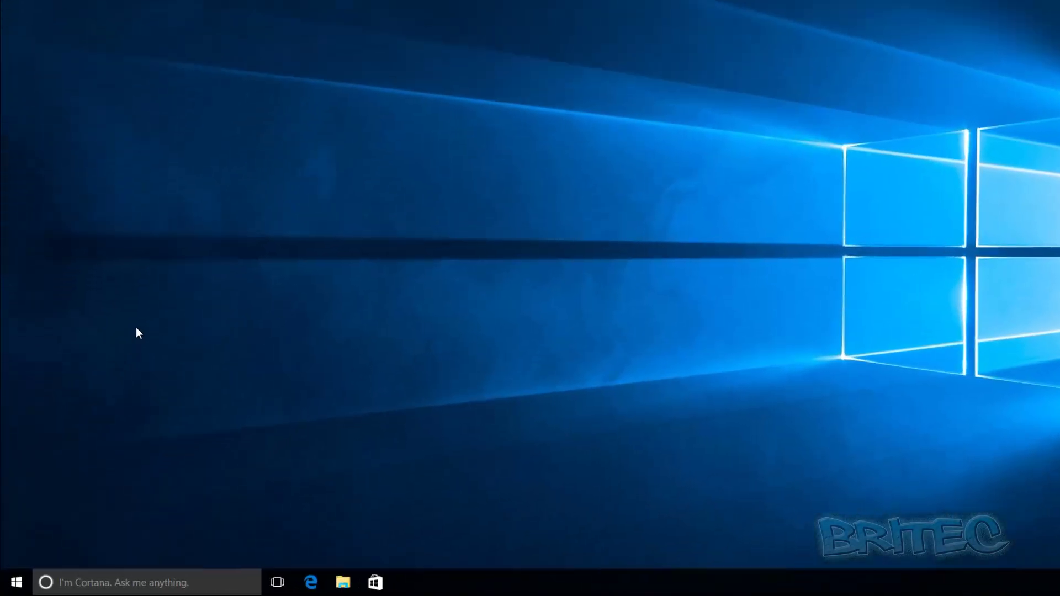
{"action": "right_click", "coordinate": [16, 583]}
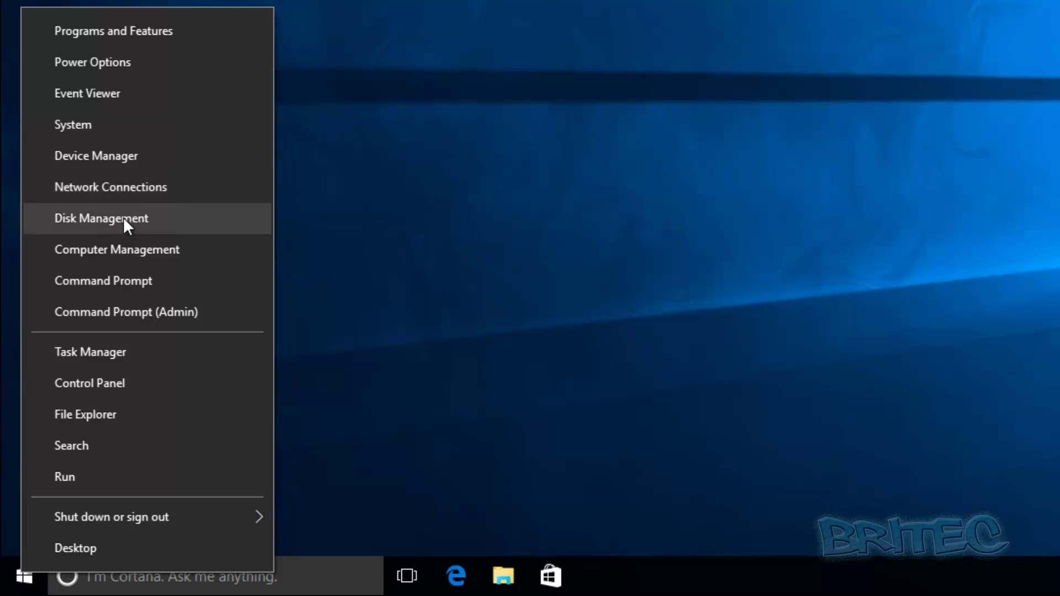
{"action": "left_click", "coordinate": [115, 160]}
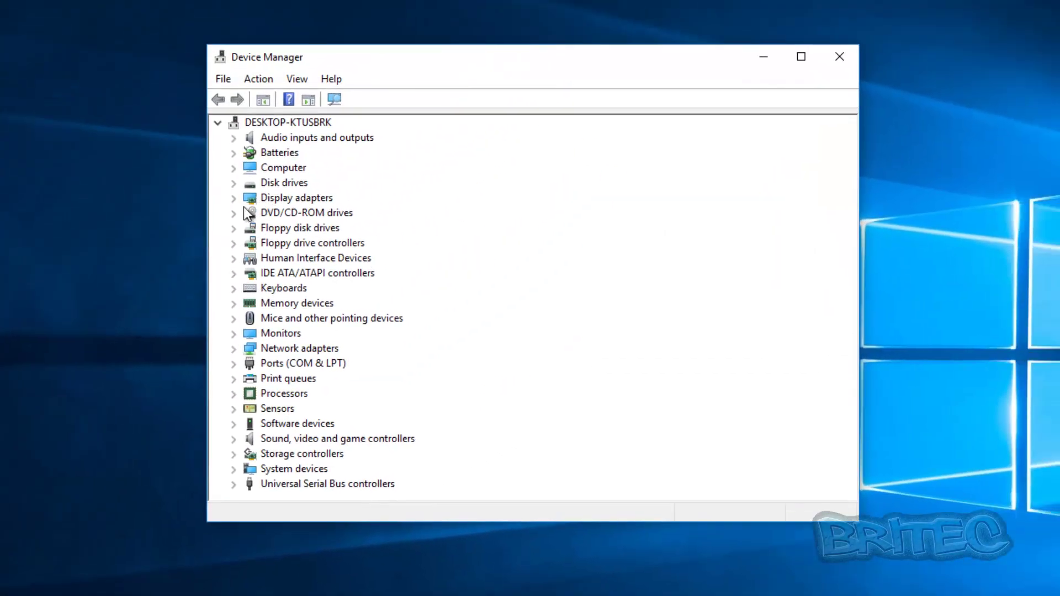
{"action": "left_click", "coordinate": [233, 200]}
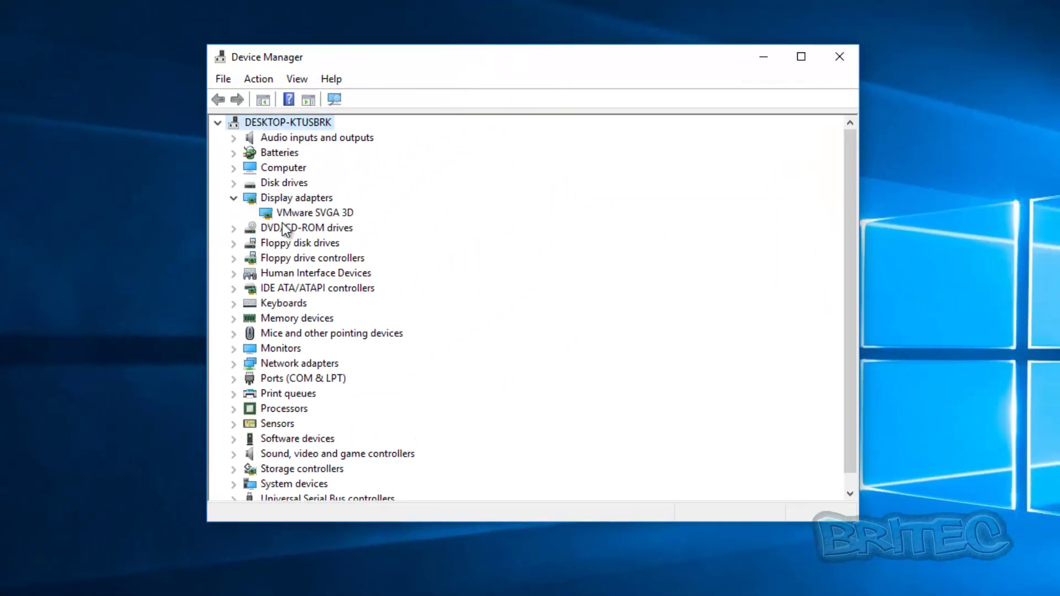
{"action": "left_click", "coordinate": [351, 216]}
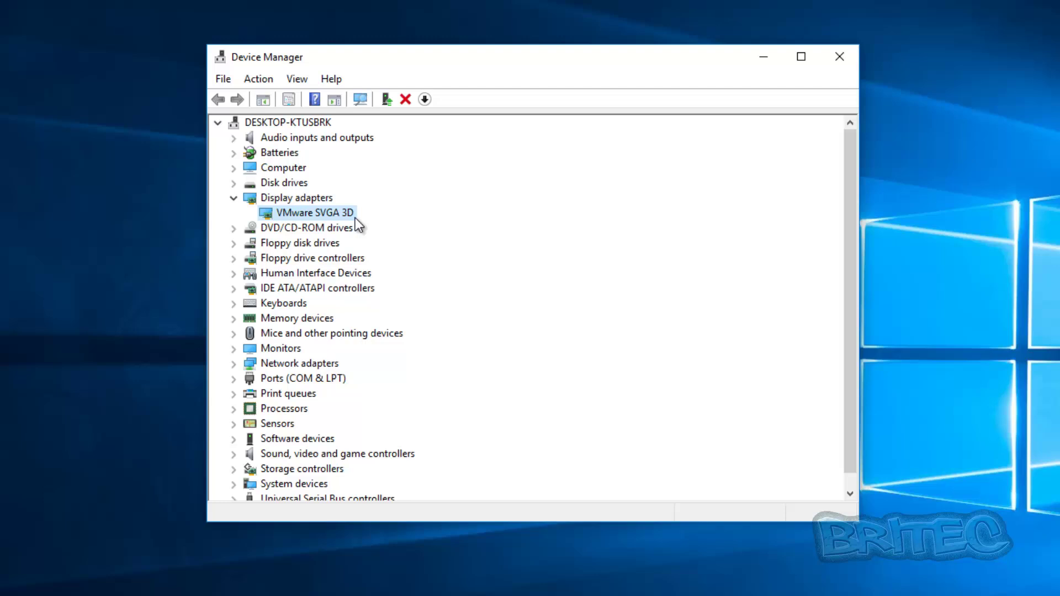
{"action": "right_click", "coordinate": [312, 220]}
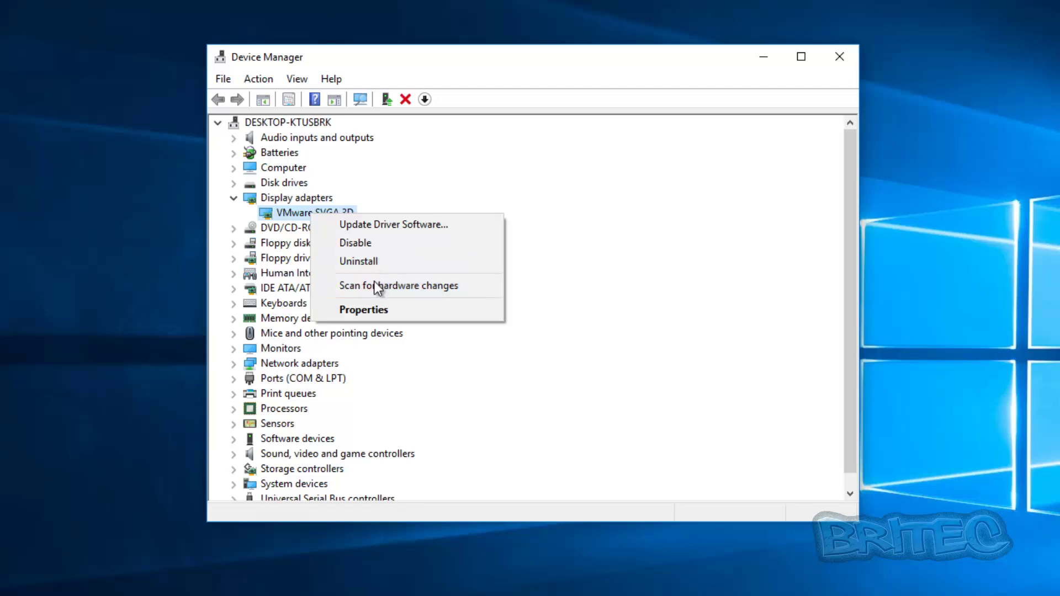
{"action": "left_click", "coordinate": [599, 347]}
{"action": "left_click", "coordinate": [798, 73]}
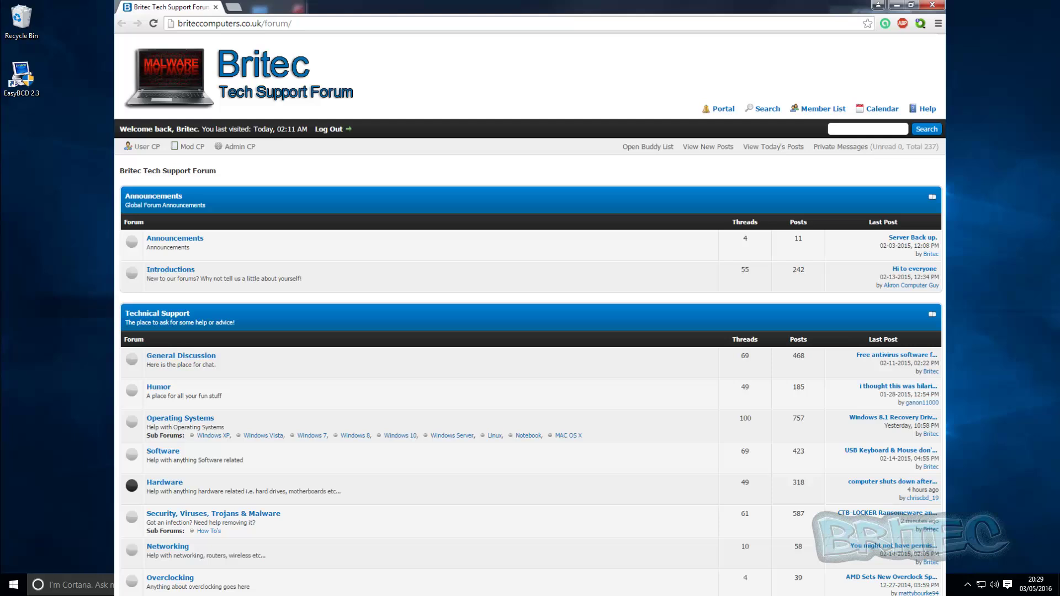
Close the Chrome window showing the Britec Tech Support Forum with Alt+F4
{"action": "key", "text": "alt+F4"}
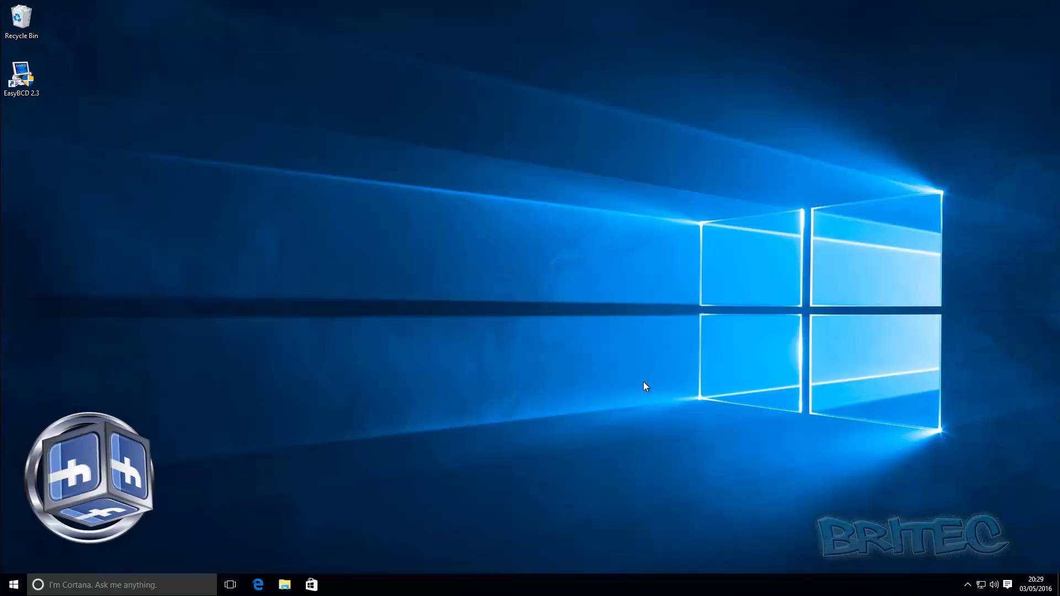